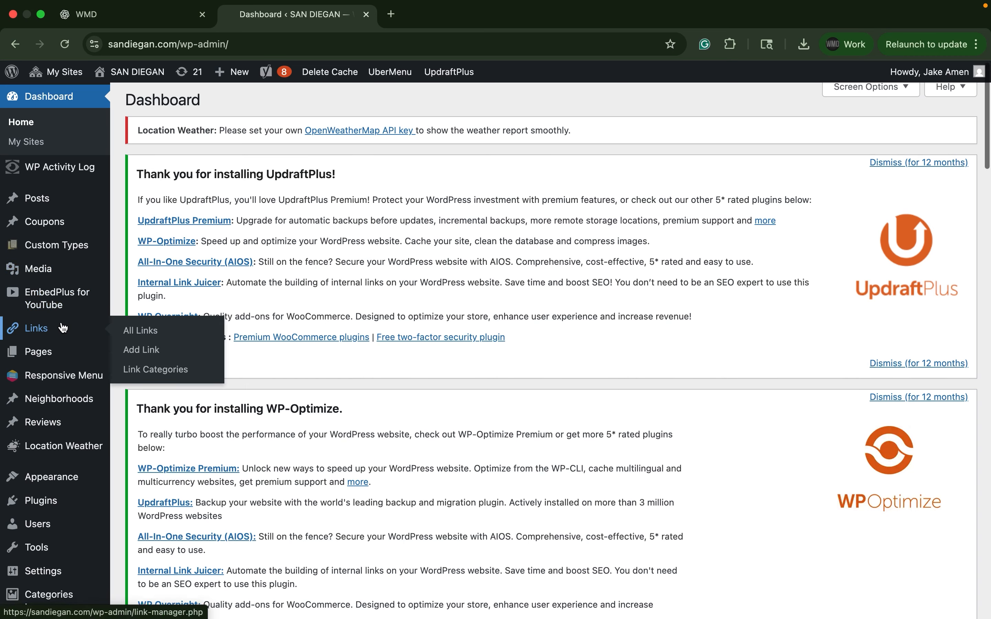
Create a new blank LayerSlider project named "Test Slider".
{"action": "scroll", "coordinate": [63, 328], "scroll_direction": "down", "scroll_amount": 1}
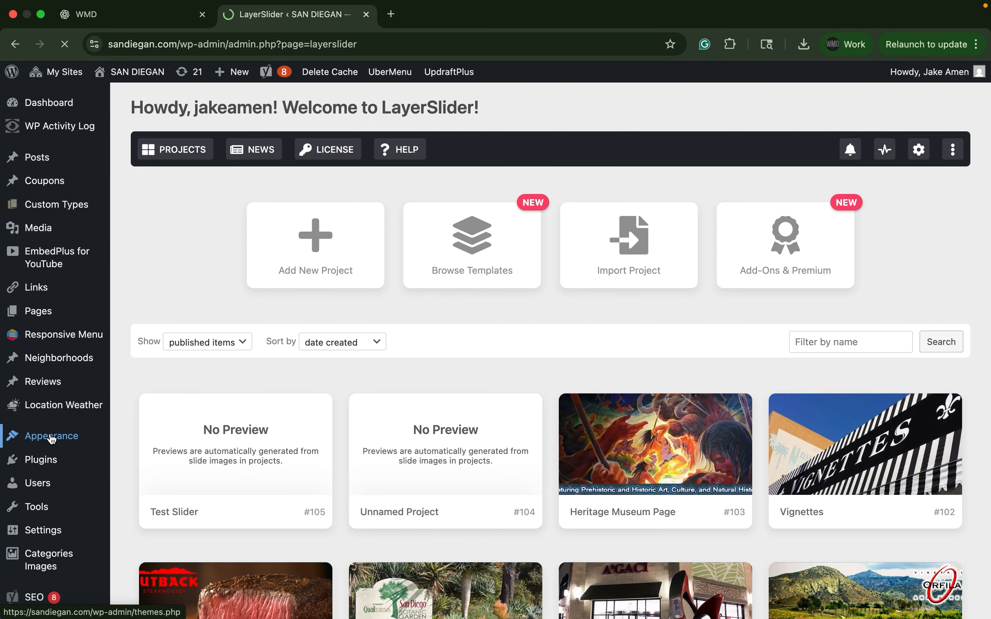
{"action": "left_click", "coordinate": [323, 243]}
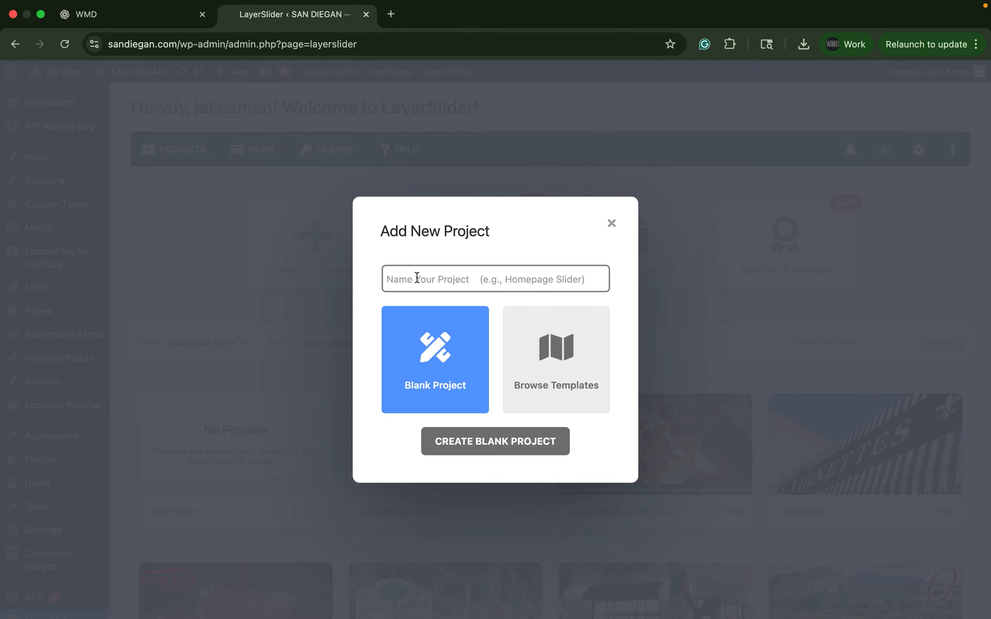
{"action": "type", "text": "Test Slider"}
{"action": "left_click", "coordinate": [458, 440]}
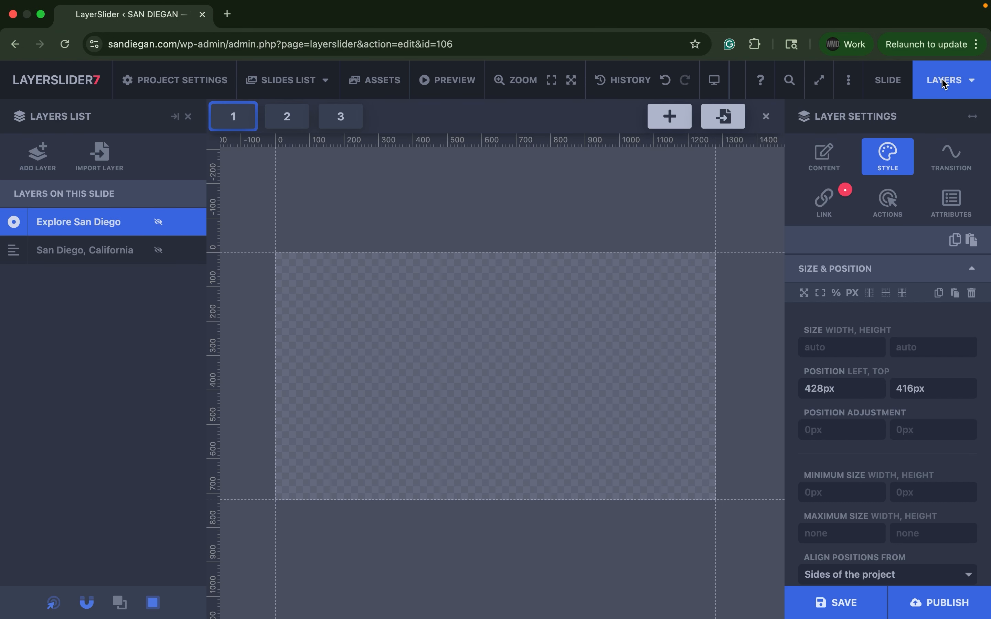
Set the first slide's thumbnail to the San Diego downtown skyline night image from the media library.
{"action": "left_click", "coordinate": [888, 86]}
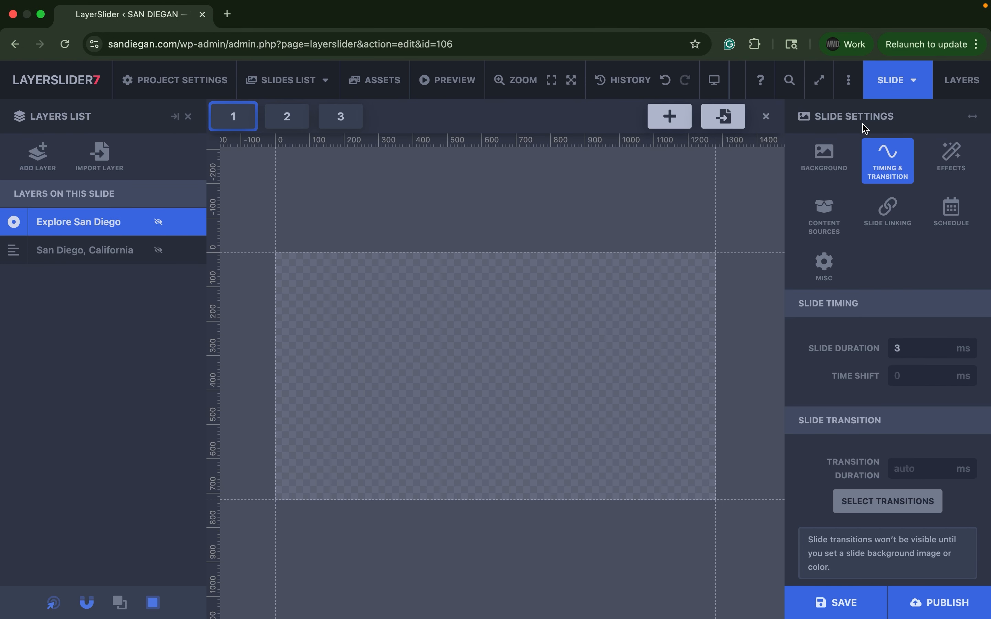
{"action": "left_click", "coordinate": [834, 165]}
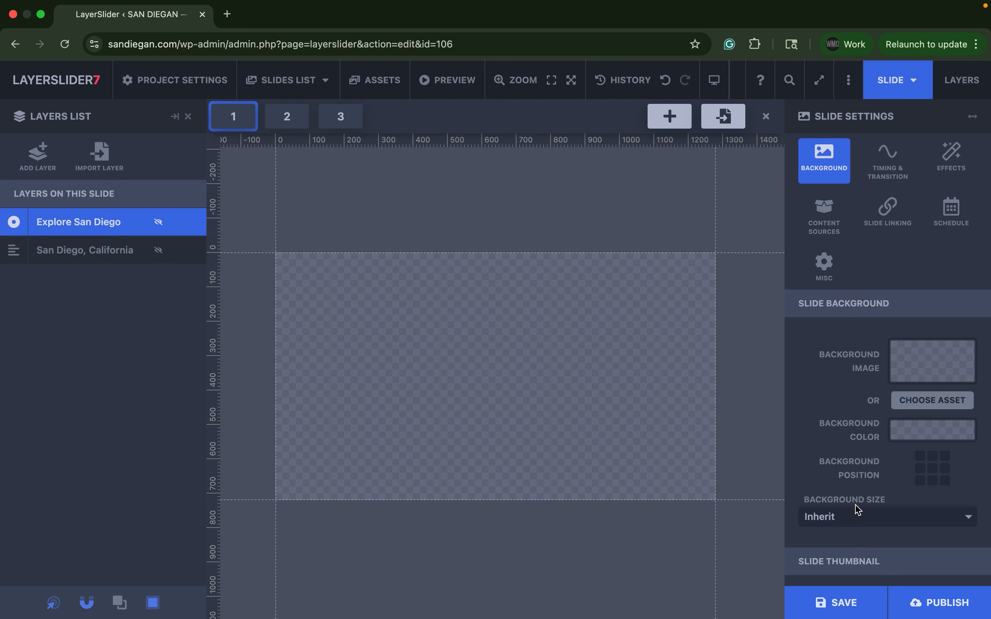
{"action": "scroll", "coordinate": [855, 508], "scroll_direction": "down", "scroll_amount": 5}
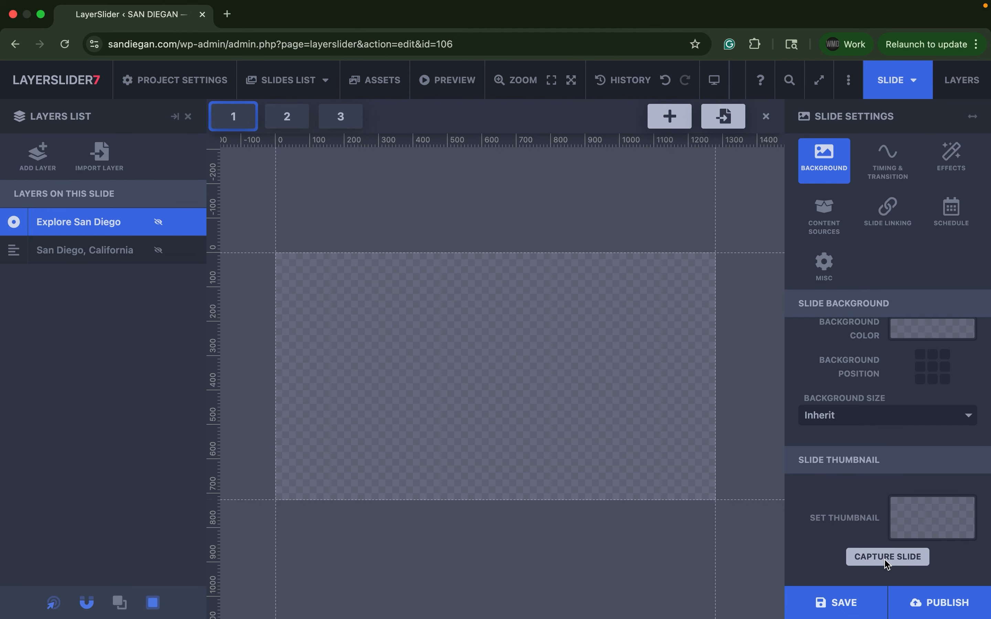
{"action": "left_click", "coordinate": [916, 525]}
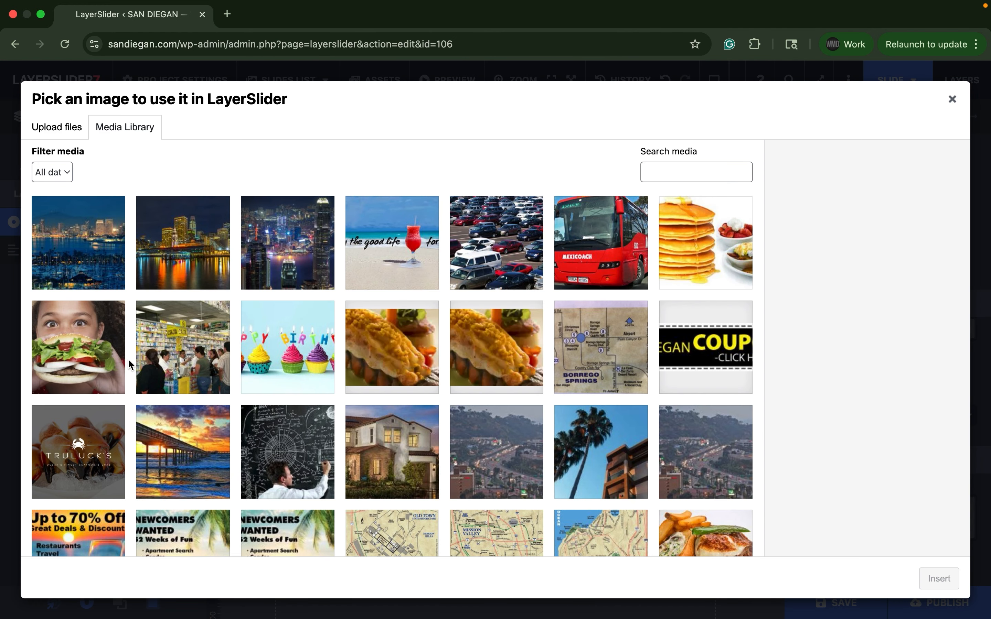
{"action": "left_click", "coordinate": [79, 250]}
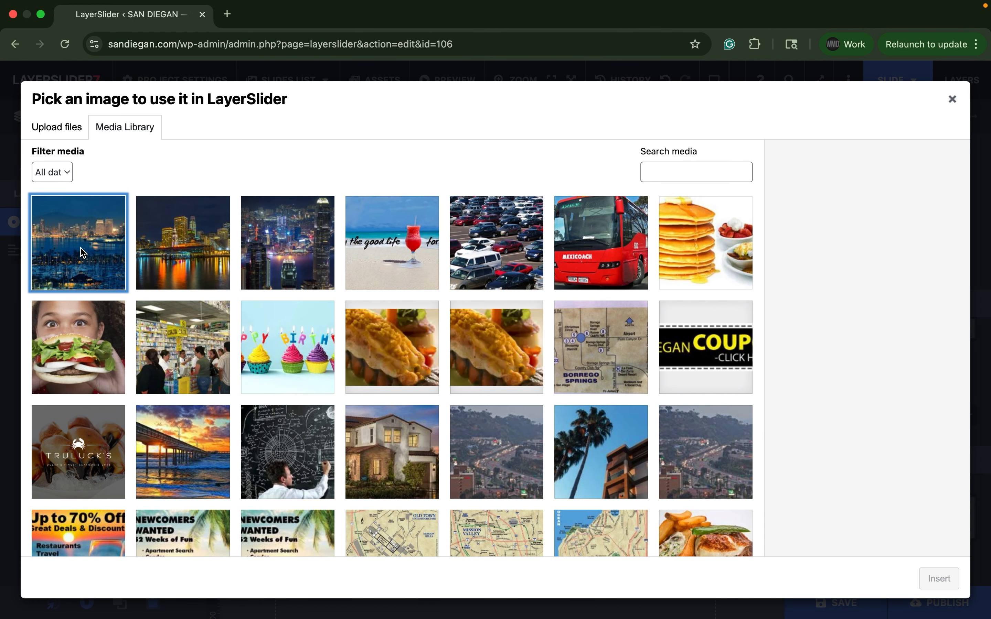
{"action": "left_click", "coordinate": [935, 576]}
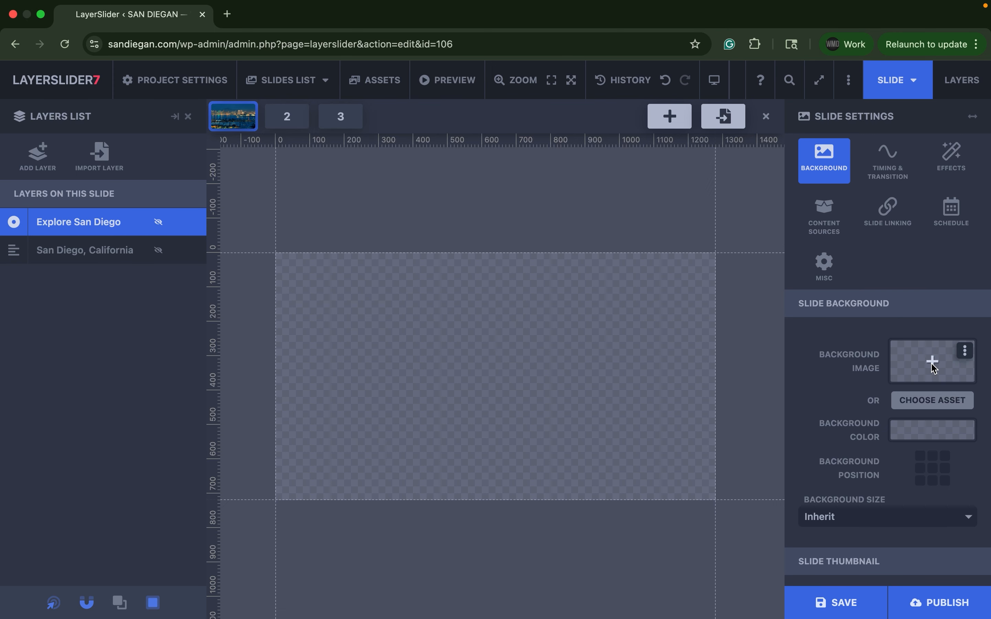
Use san-diego-downtown-skyline-night-with-boat-harbor.jpg as the slide's background image.
{"action": "left_click", "coordinate": [929, 358]}
{"action": "left_click", "coordinate": [77, 229]}
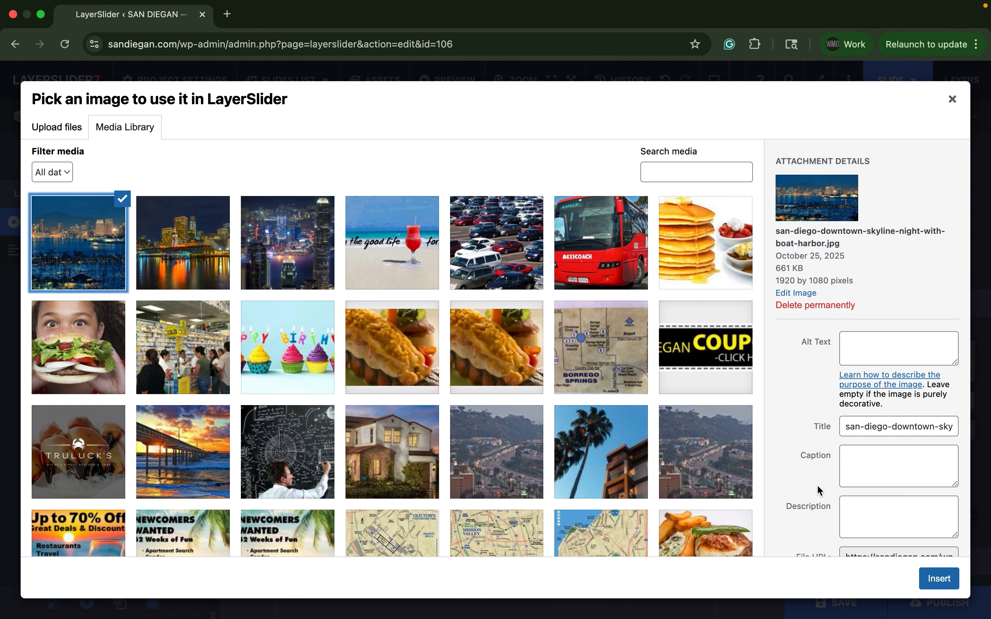
{"action": "left_click", "coordinate": [939, 578]}
Add a text layer reading "San Diego, CA" and enlarge it across the middle of the slide.
{"action": "left_click", "coordinate": [37, 154]}
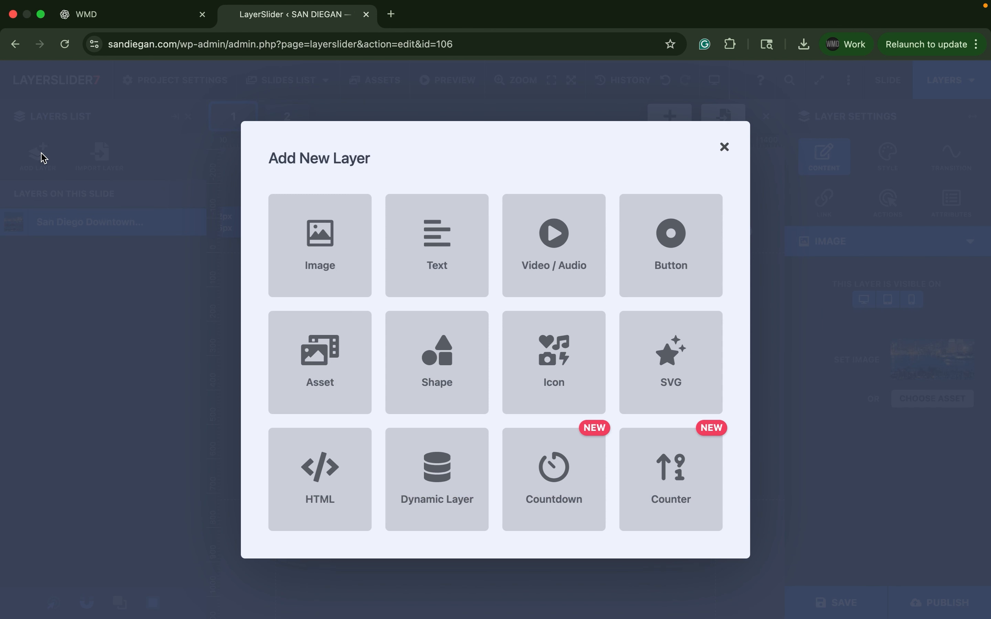
{"action": "left_click", "coordinate": [418, 253]}
{"action": "left_click_drag", "start_coordinate": [326, 251], "coordinate": [509, 314]}
{"action": "triple_click", "coordinate": [860, 353]}
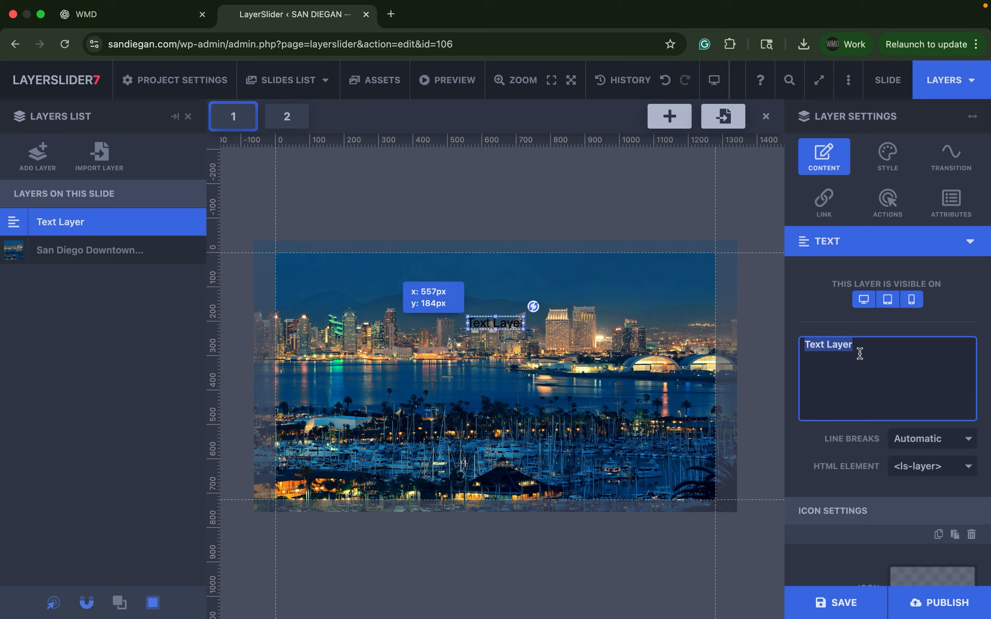
{"action": "type", "text": "San Diego, CA"}
{"action": "left_click_drag", "start_coordinate": [468, 330], "coordinate": [493, 397]}
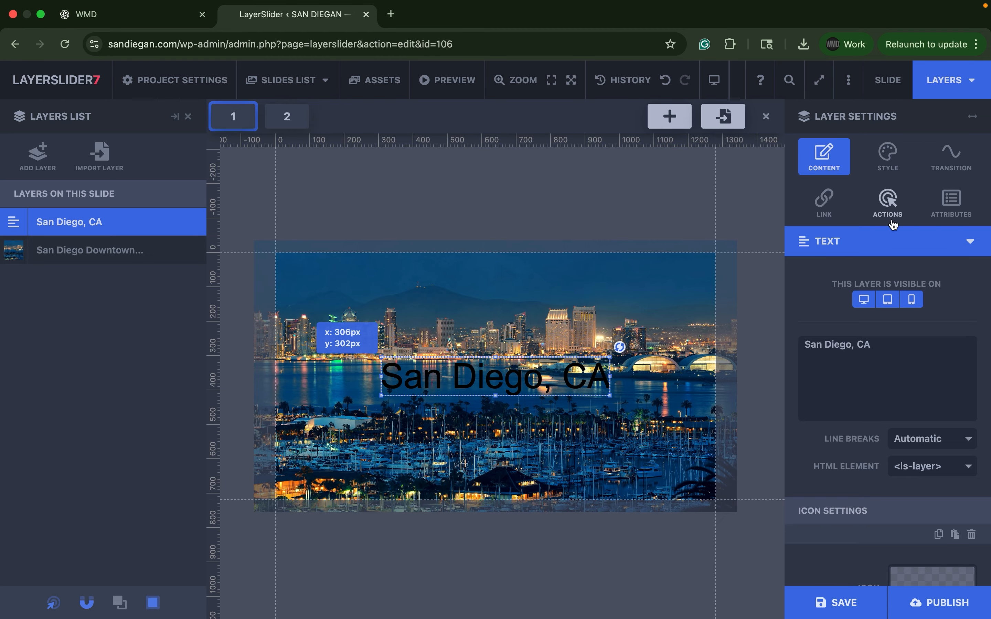
Style the "San Diego, CA" text in bold Oswald at 108 px.
{"action": "left_click", "coordinate": [880, 167]}
{"action": "scroll", "coordinate": [880, 371], "scroll_direction": "down", "scroll_amount": 7}
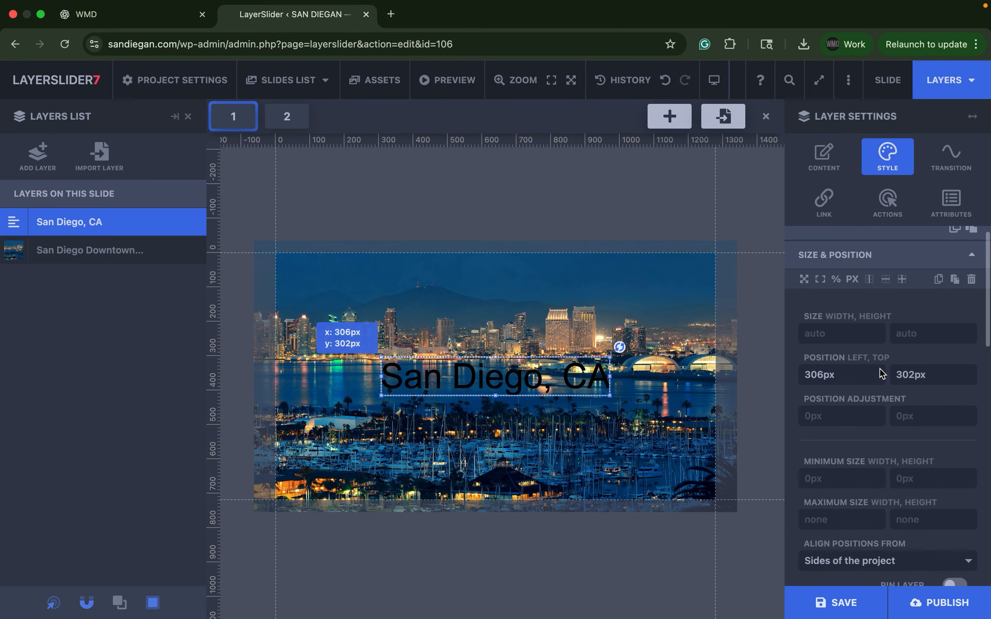
{"action": "scroll", "coordinate": [880, 371], "scroll_direction": "down", "scroll_amount": 1}
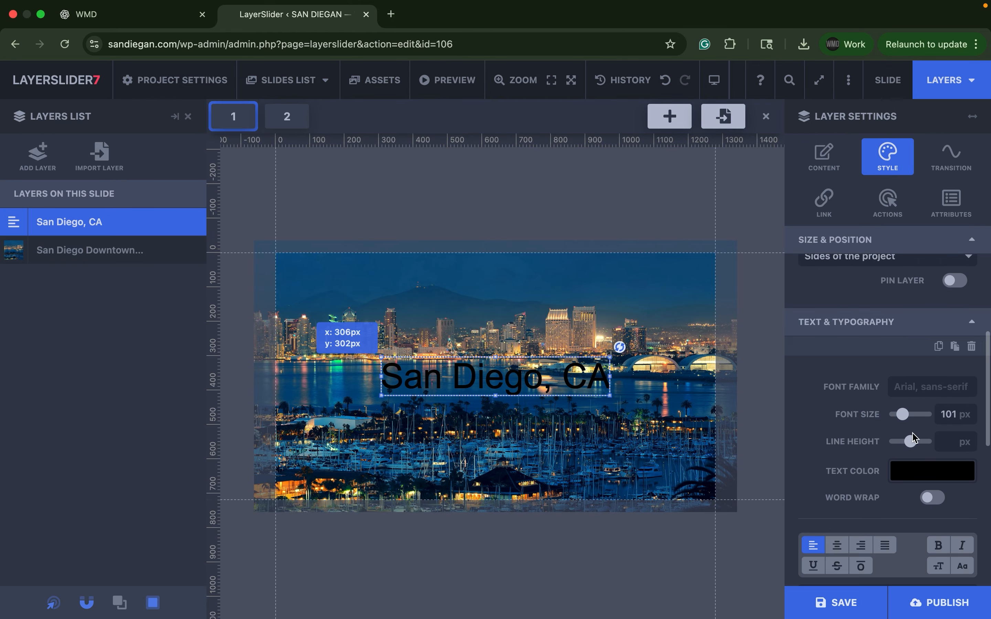
{"action": "left_click", "coordinate": [917, 415]}
{"action": "left_click", "coordinate": [970, 388]}
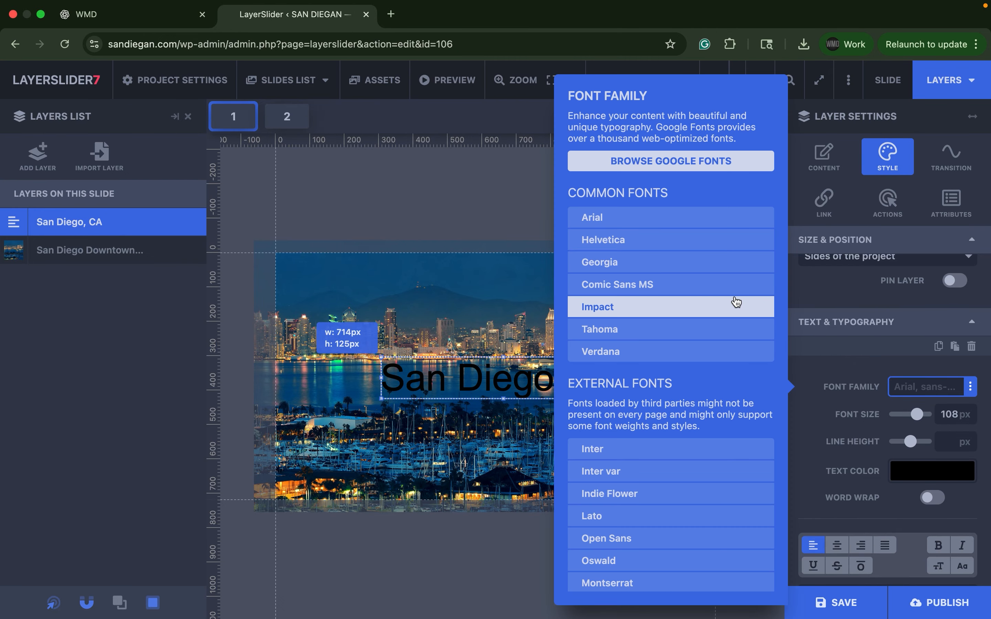
{"action": "scroll", "coordinate": [700, 392], "scroll_direction": "down", "scroll_amount": 3}
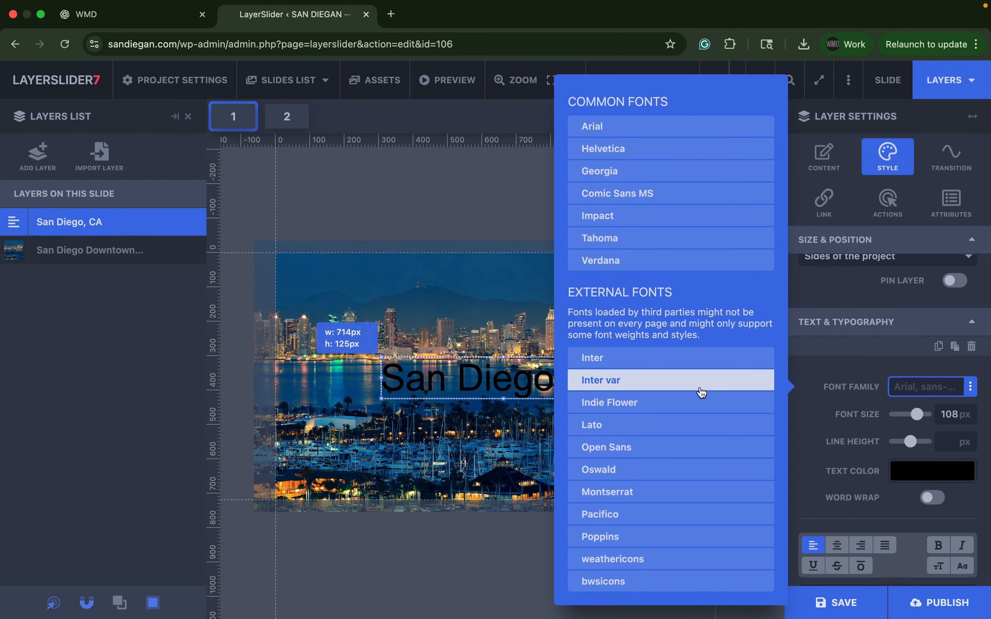
{"action": "left_click", "coordinate": [647, 466]}
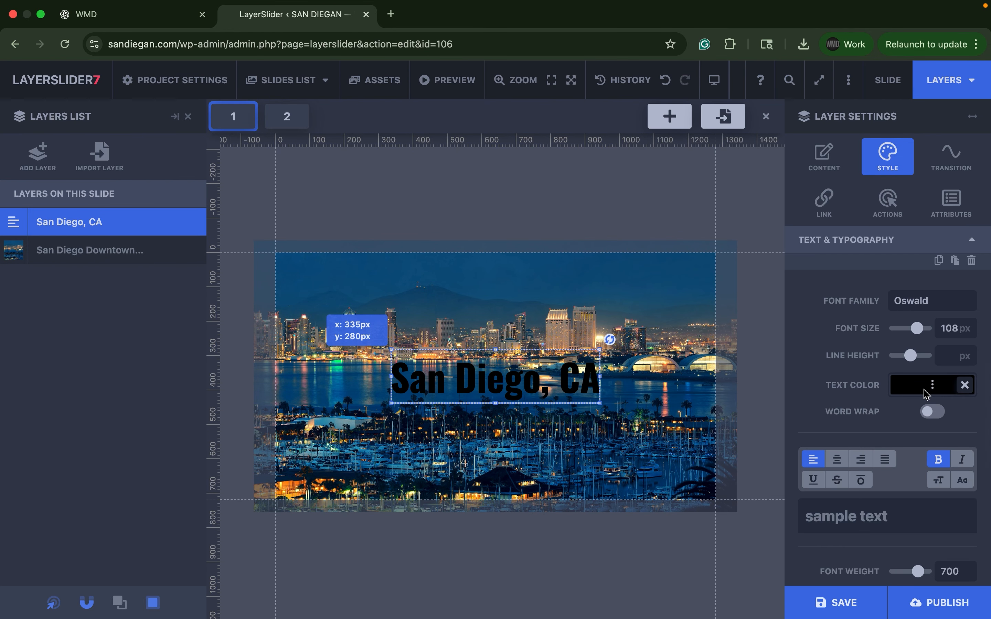
Change the "San Diego, CA" text color to white (#ffffff).
{"action": "left_click", "coordinate": [926, 391]}
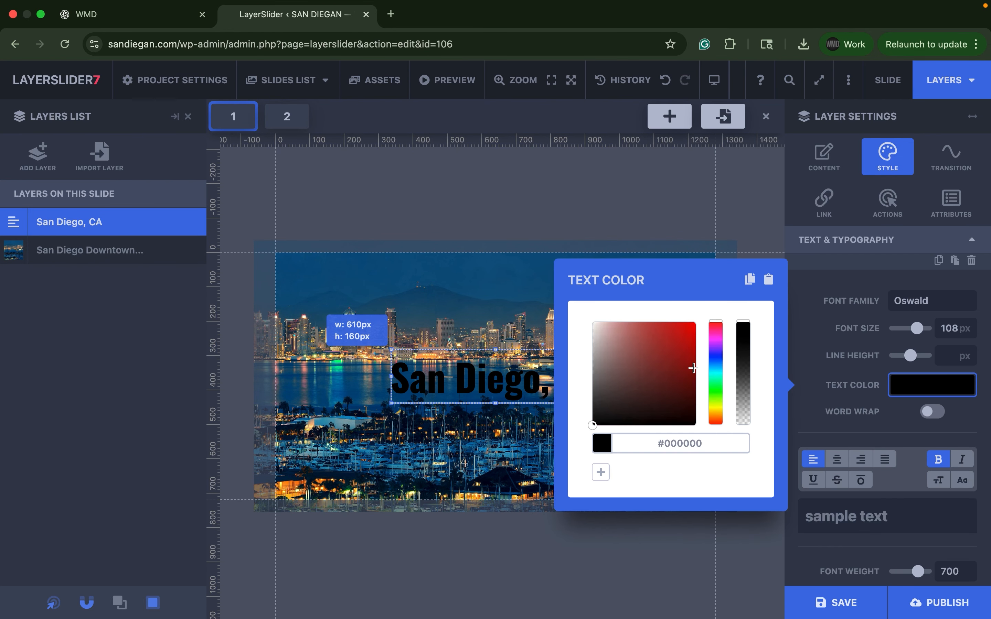
{"action": "left_click", "coordinate": [664, 380]}
{"action": "left_click_drag", "start_coordinate": [715, 362], "coordinate": [714, 356]}
{"action": "left_click_drag", "start_coordinate": [643, 348], "coordinate": [564, 305]}
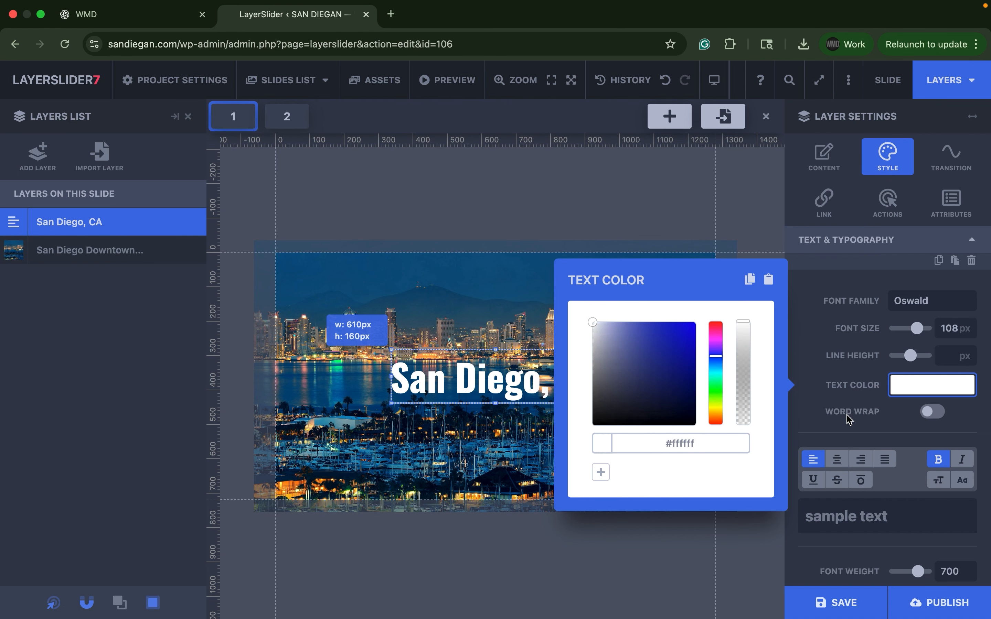
{"action": "left_click", "coordinate": [816, 423]}
Give the heading a near-black text shadow with 10 px horizontal offset, 8 px vertical offset and 24 px blur.
{"action": "scroll", "coordinate": [817, 424], "scroll_direction": "down", "scroll_amount": 5}
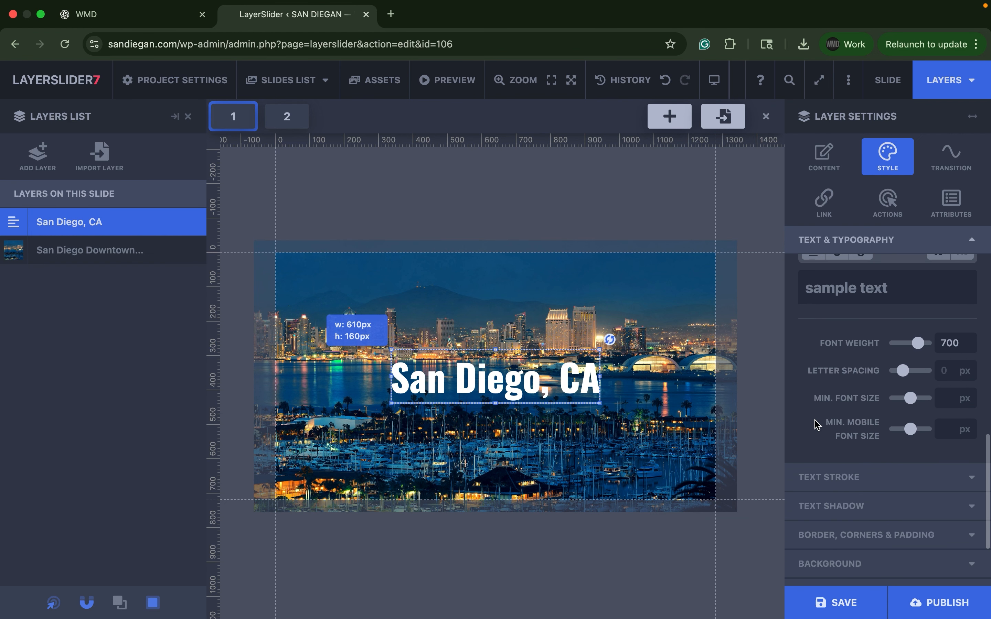
{"action": "scroll", "coordinate": [843, 402], "scroll_direction": "down", "scroll_amount": 3}
{"action": "left_click", "coordinate": [859, 409]}
{"action": "scroll", "coordinate": [862, 501], "scroll_direction": "down", "scroll_amount": 1}
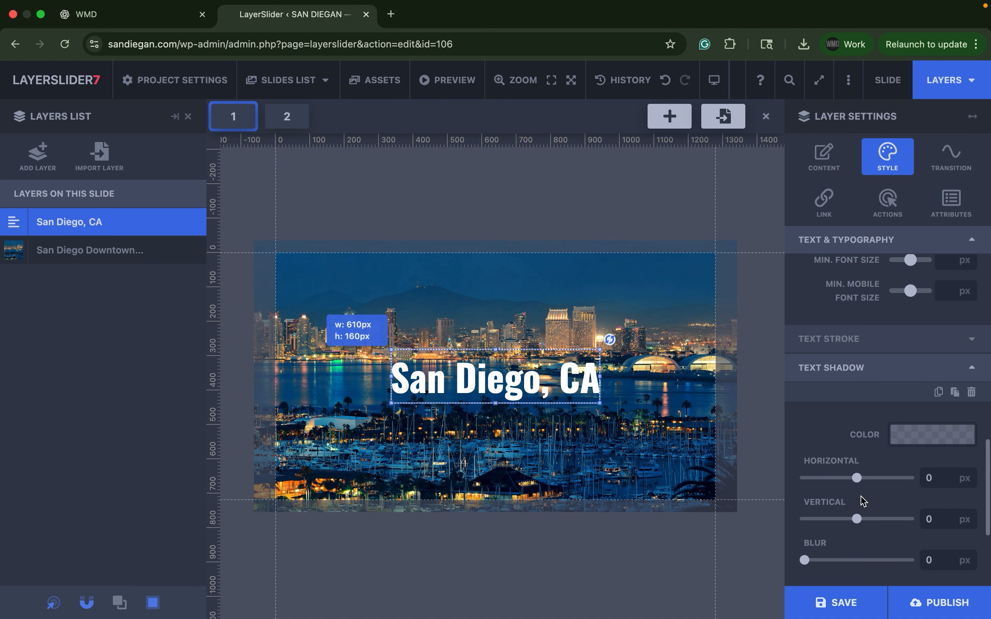
{"action": "scroll", "coordinate": [864, 501], "scroll_direction": "down", "scroll_amount": 2}
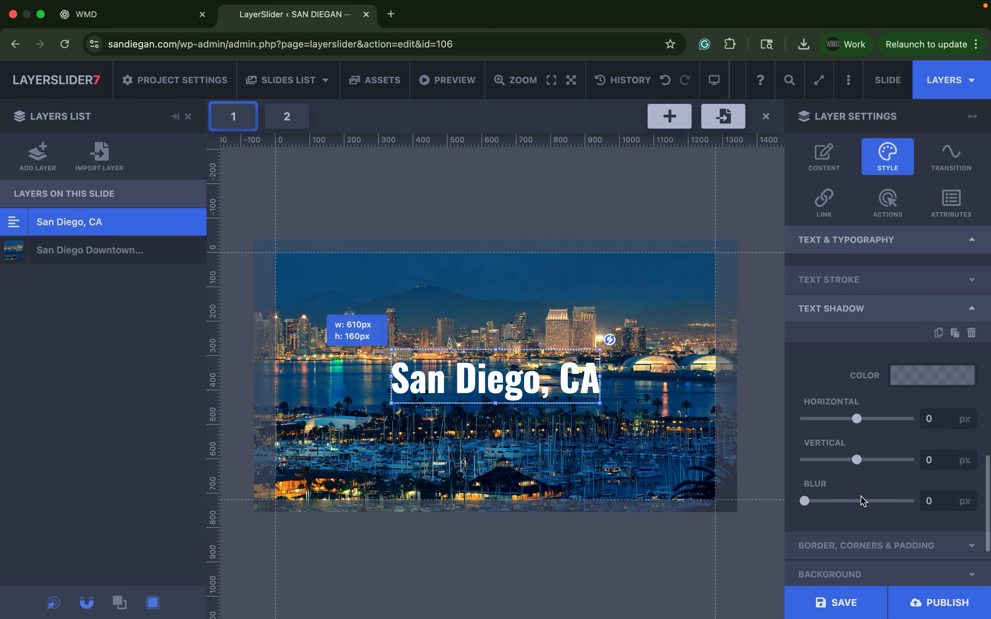
{"action": "left_click", "coordinate": [908, 385]}
{"action": "left_click", "coordinate": [593, 404]}
{"action": "left_click", "coordinate": [827, 383]}
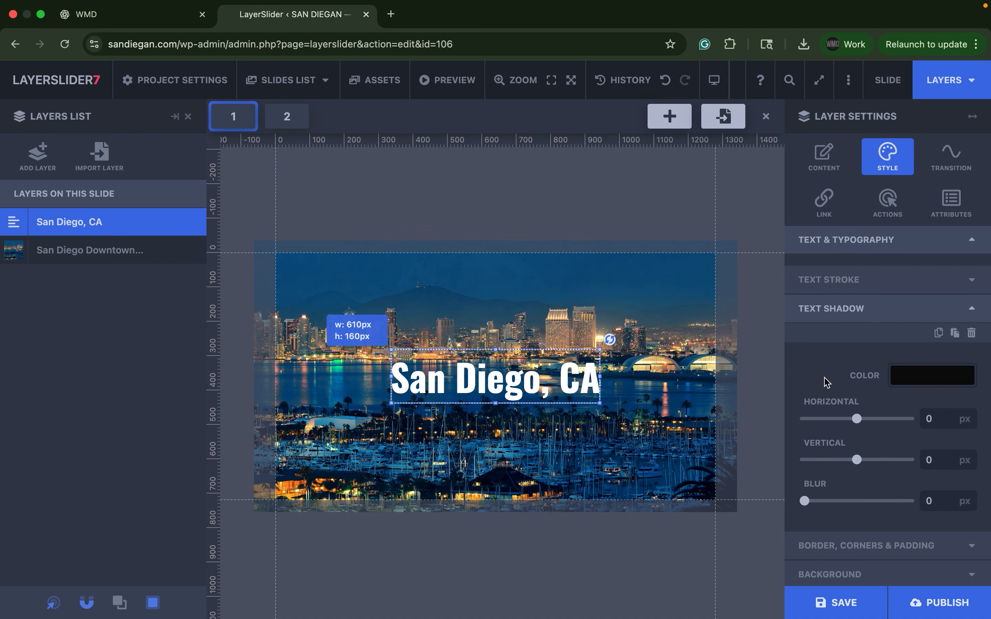
{"action": "left_click_drag", "start_coordinate": [810, 507], "coordinate": [838, 507]}
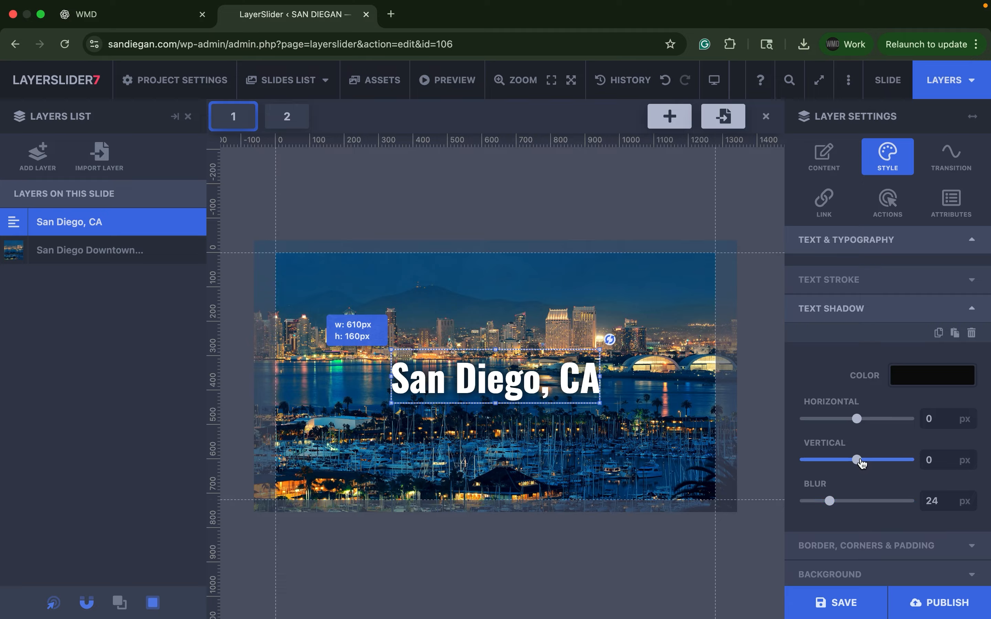
{"action": "mouse_move", "coordinate": [858, 419]}
{"action": "left_mouse_down"}
{"action": "mouse_move", "coordinate": [848, 422]}
{"action": "mouse_move", "coordinate": [868, 424]}
{"action": "left_mouse_up"}
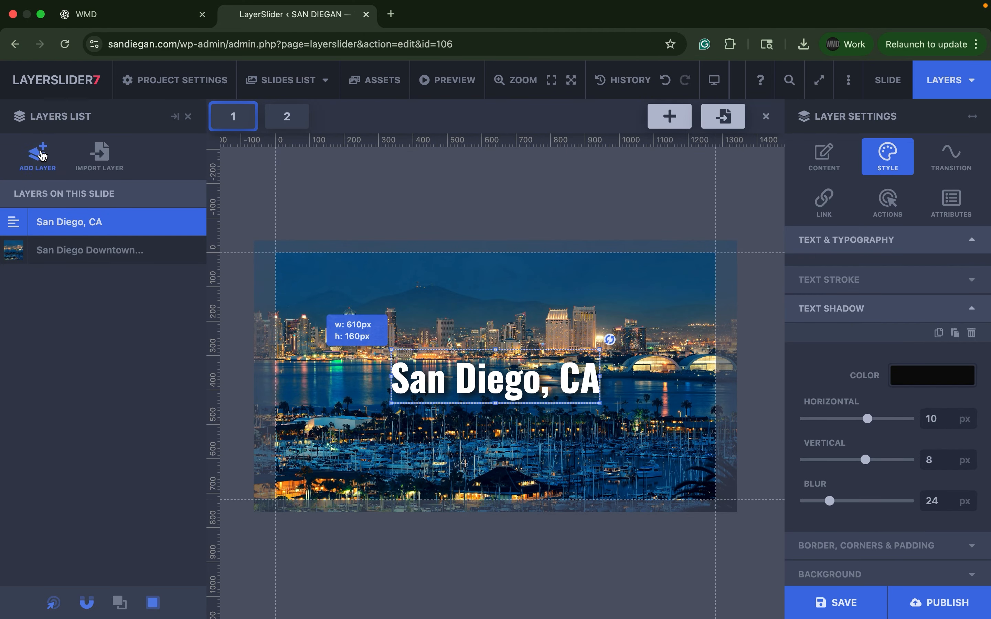
Add a button layer with the solid dark pill-shaped preset and label it "Explore San Diego".
{"action": "left_click", "coordinate": [38, 155]}
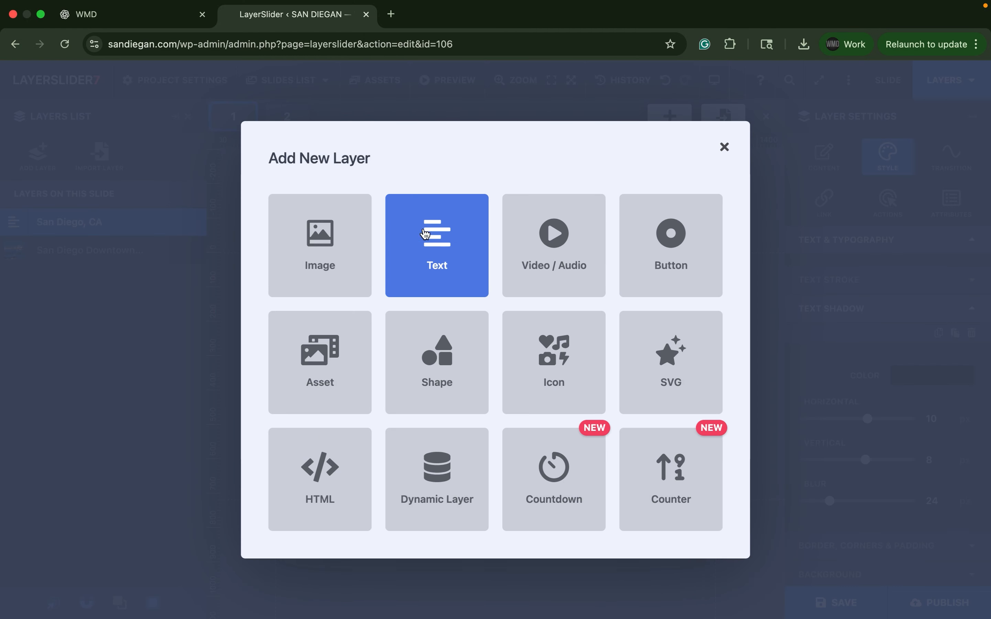
{"action": "left_click", "coordinate": [673, 280]}
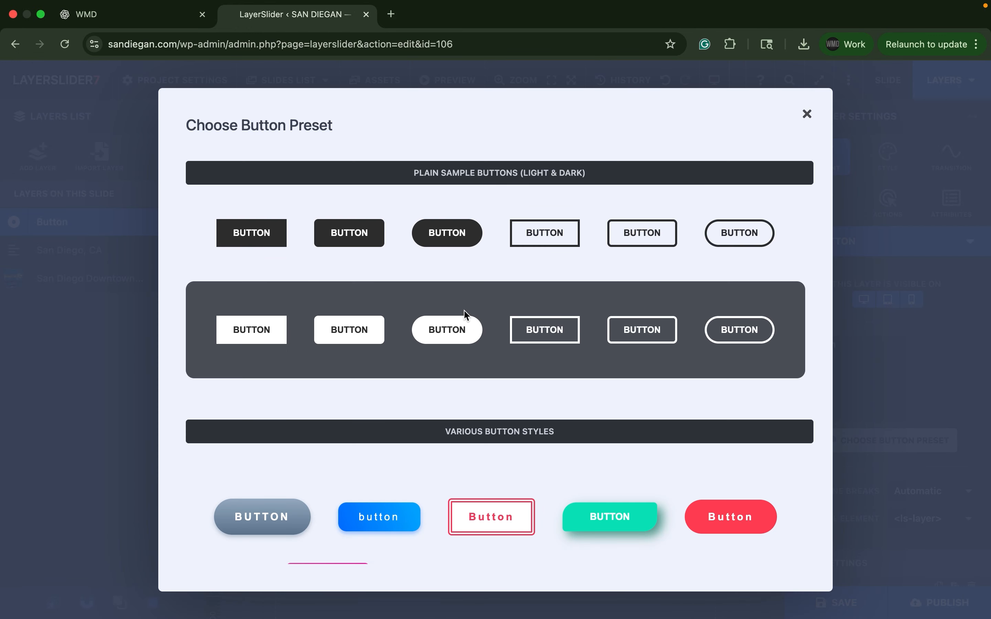
{"action": "left_click", "coordinate": [465, 236]}
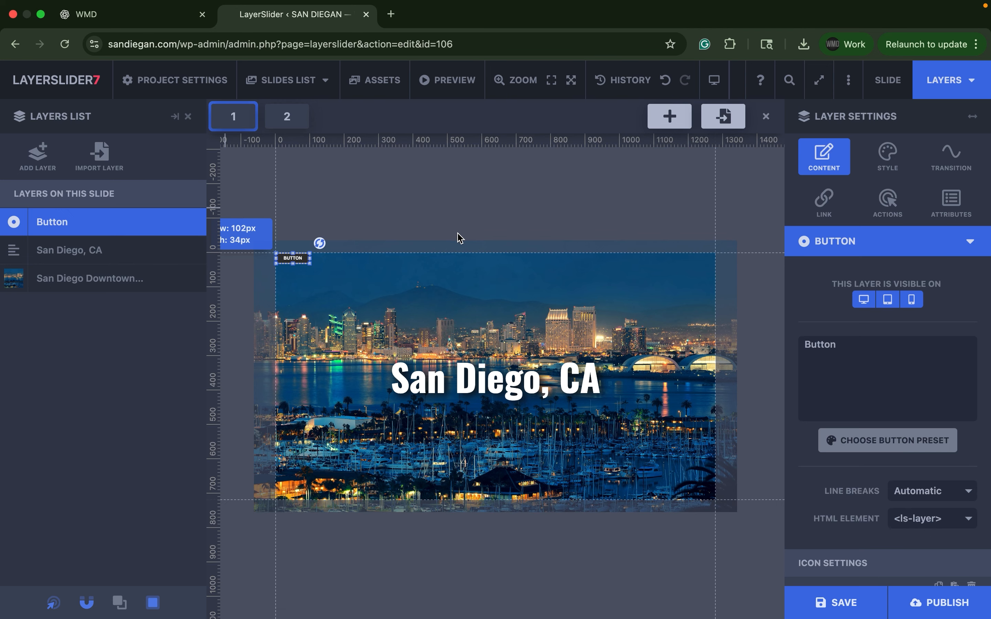
{"action": "double_click", "coordinate": [875, 358]}
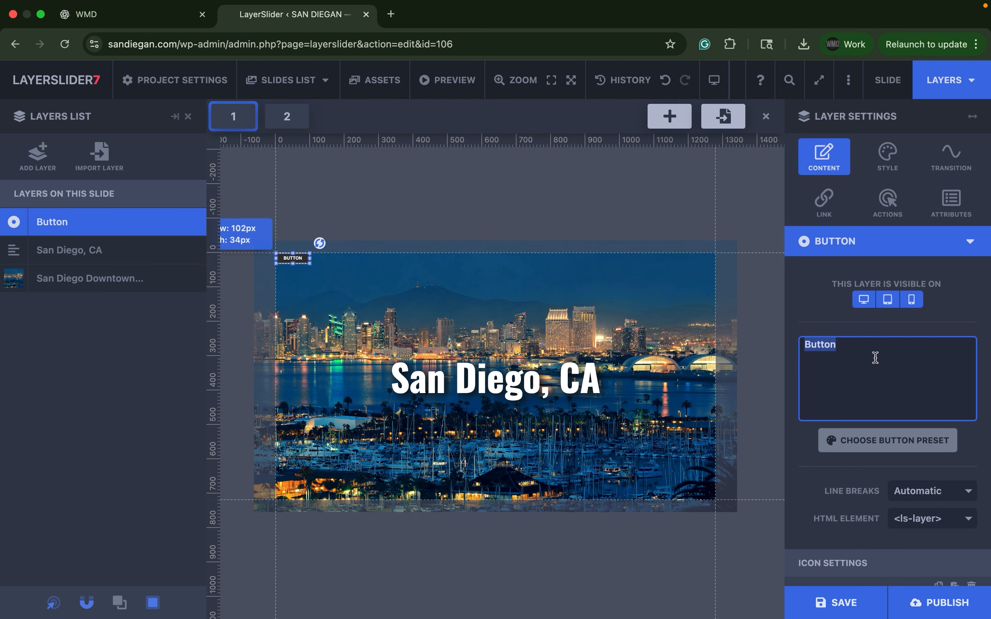
{"action": "type", "text": "Explore"}
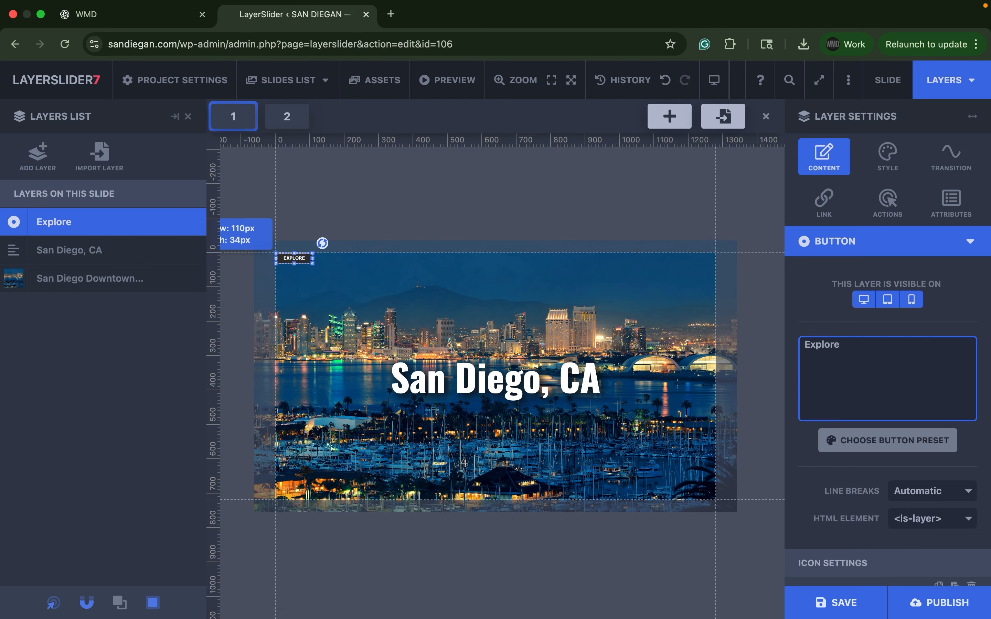
{"action": "type", "text": " San"}
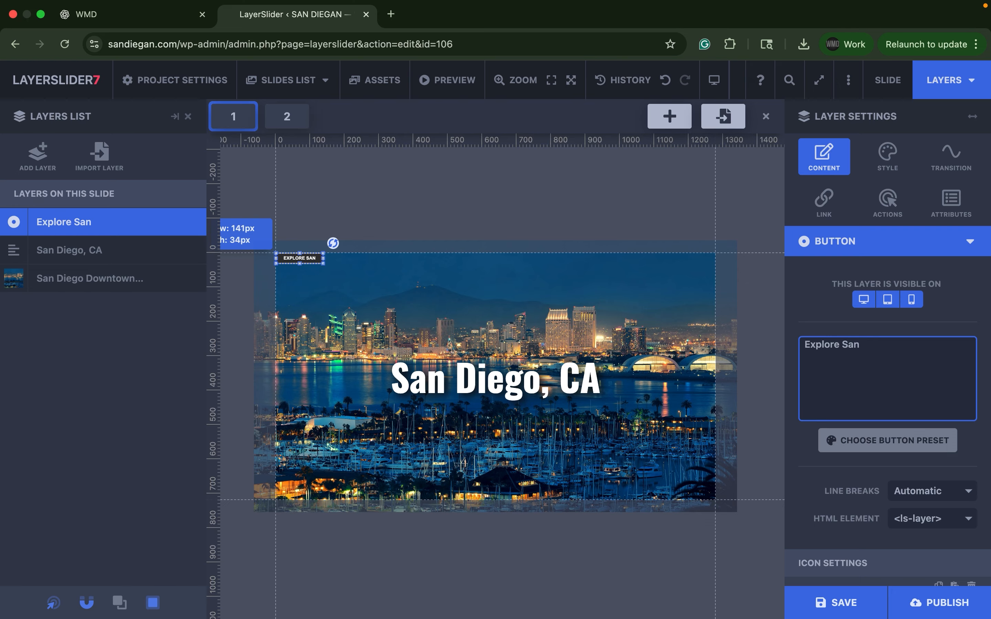
{"action": "type", "text": " Diego"}
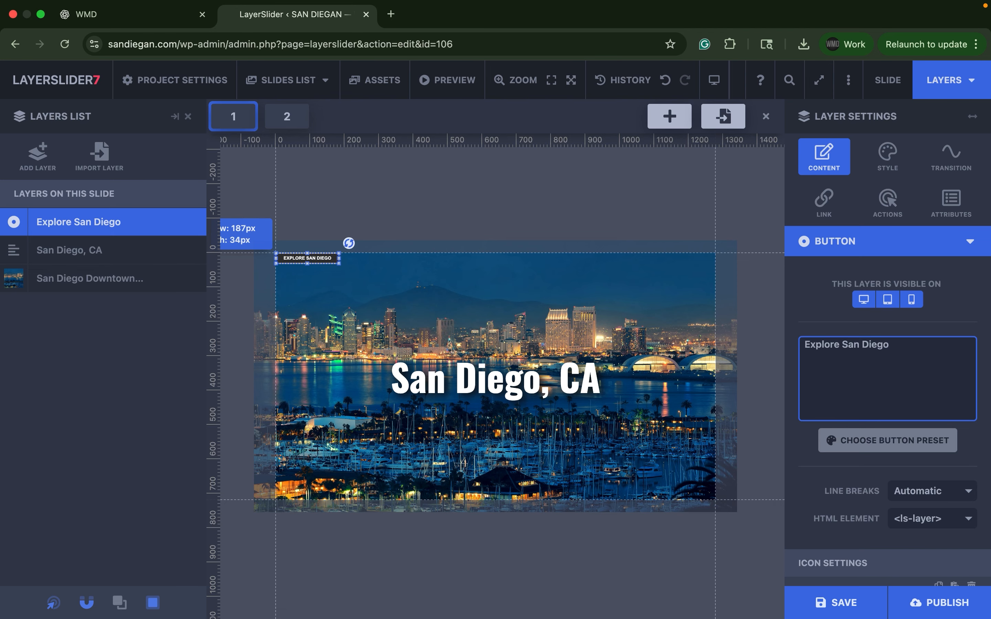
Enlarge the "Explore San Diego" button to about 517 by 91 px and set its font to Oswald.
{"action": "left_click_drag", "start_coordinate": [340, 264], "coordinate": [367, 284]}
{"action": "left_click", "coordinate": [887, 157]}
{"action": "left_click", "coordinate": [971, 421]}
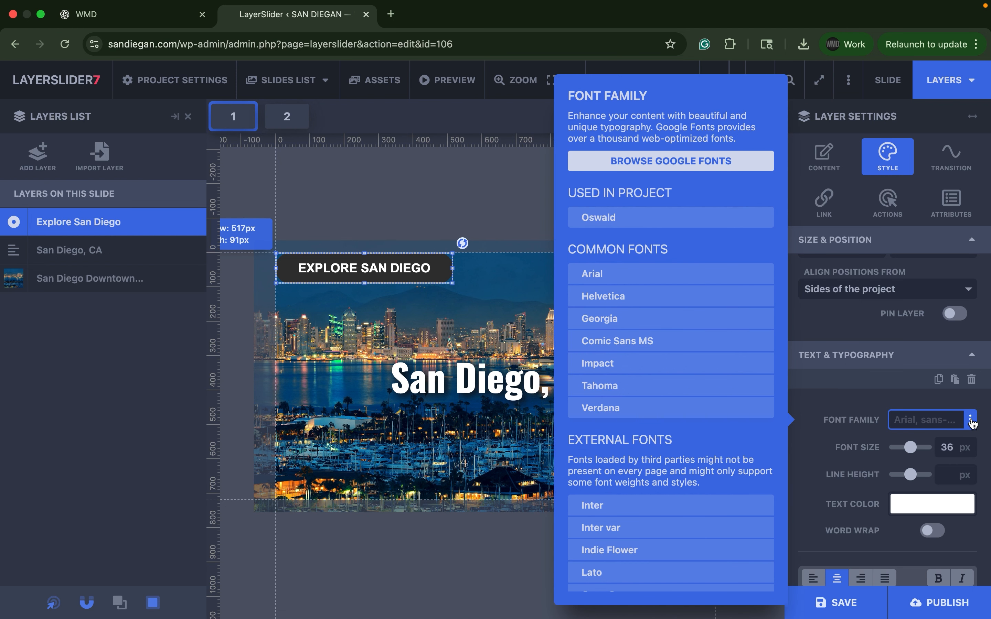
{"action": "scroll", "coordinate": [633, 434], "scroll_direction": "down", "scroll_amount": 3}
{"action": "left_click", "coordinate": [640, 475]}
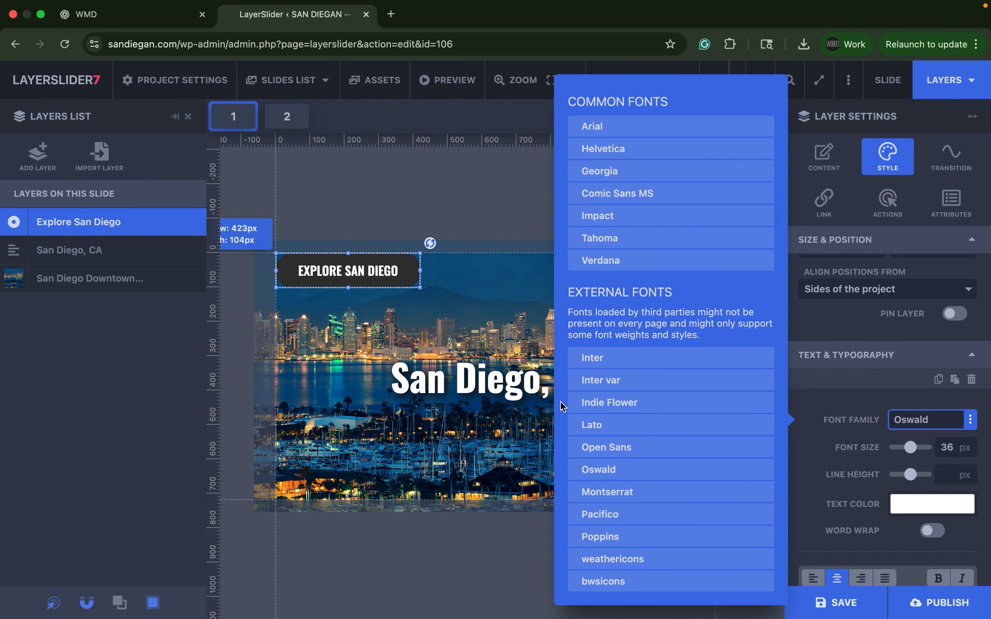
Move the "San Diego, CA" heading to about x 335, y 234 px and centre the "Explore San Diego" button below it at about x 428, y 416 px.
{"action": "left_click", "coordinate": [871, 398]}
{"action": "left_click_drag", "start_coordinate": [384, 262], "coordinate": [534, 436]}
{"action": "left_click_drag", "start_coordinate": [540, 388], "coordinate": [541, 372]}
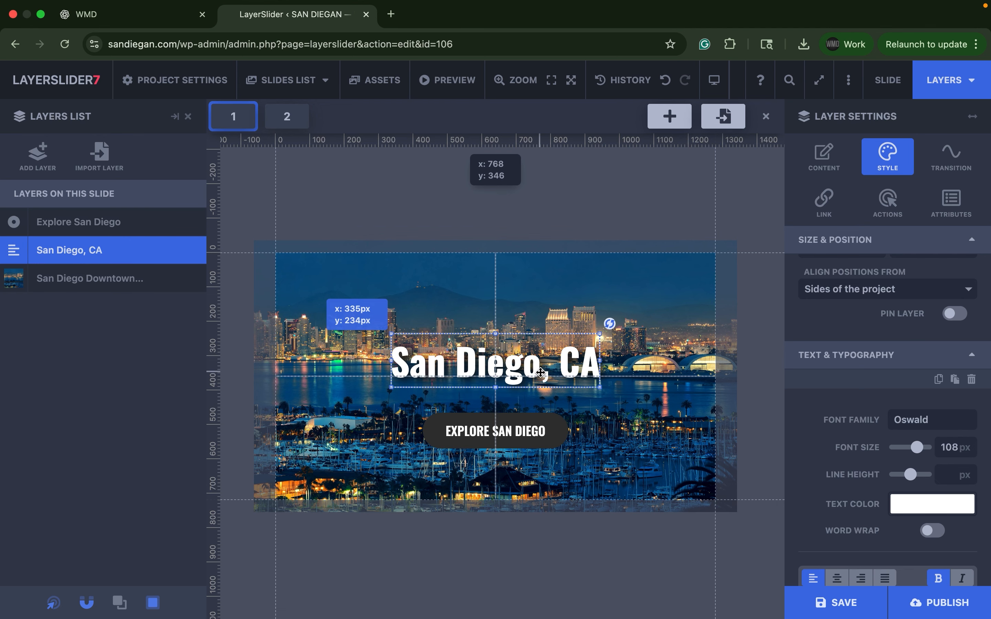
{"action": "left_click_drag", "start_coordinate": [520, 438], "coordinate": [520, 420]}
Set the link URL of the "Explore San Diego" button to "/".
{"action": "left_click", "coordinate": [824, 156]}
{"action": "left_click", "coordinate": [830, 198]}
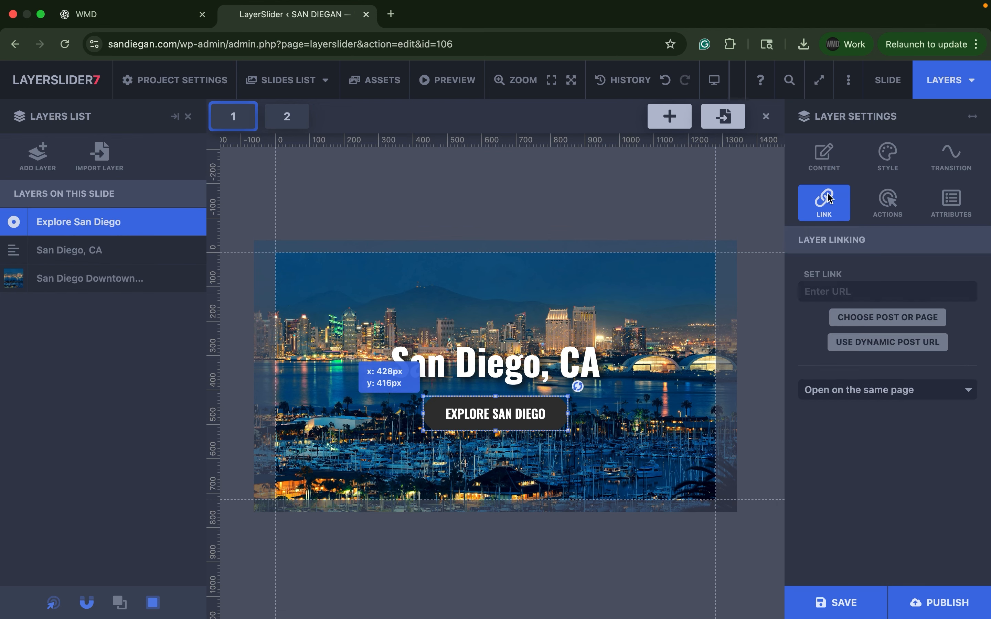
{"action": "left_click", "coordinate": [851, 291]}
{"action": "type", "text": "/"}
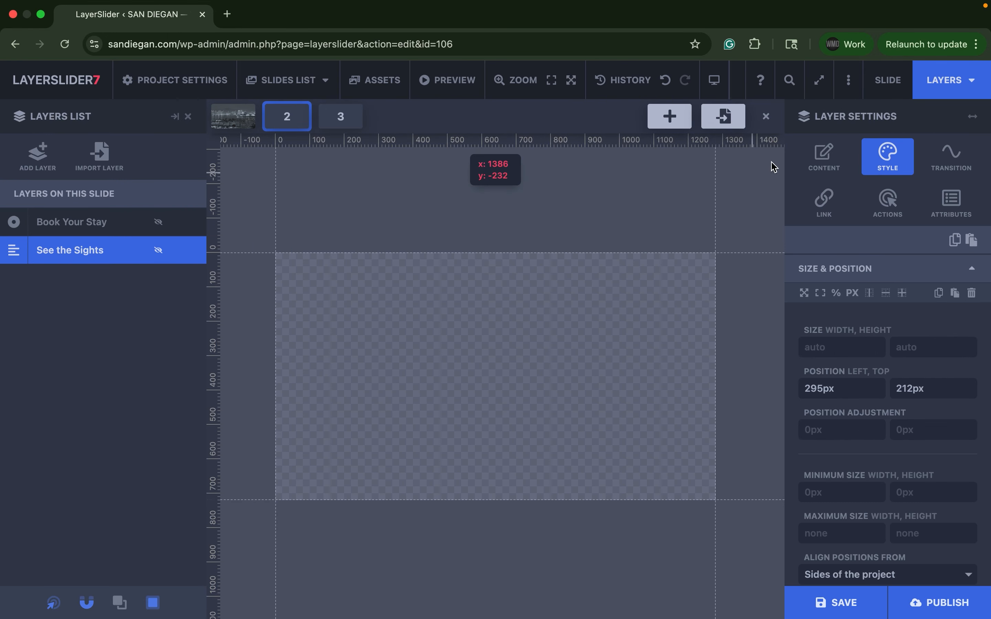
Set the background image of slide 2 to illuminated-city-by-river-night.jpg from the media library.
{"action": "left_click", "coordinate": [881, 81]}
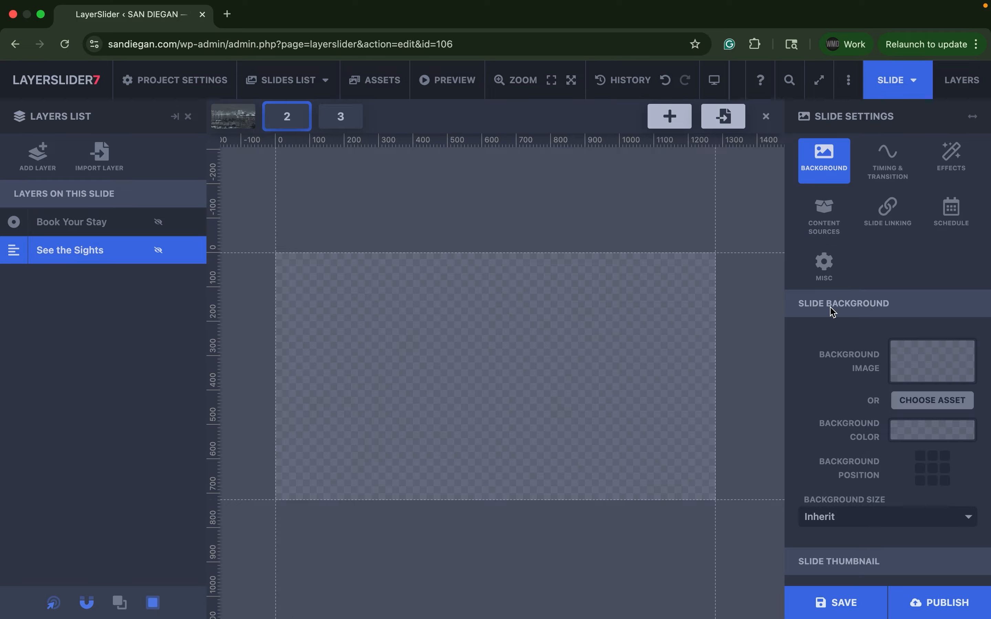
{"action": "left_click", "coordinate": [934, 361]}
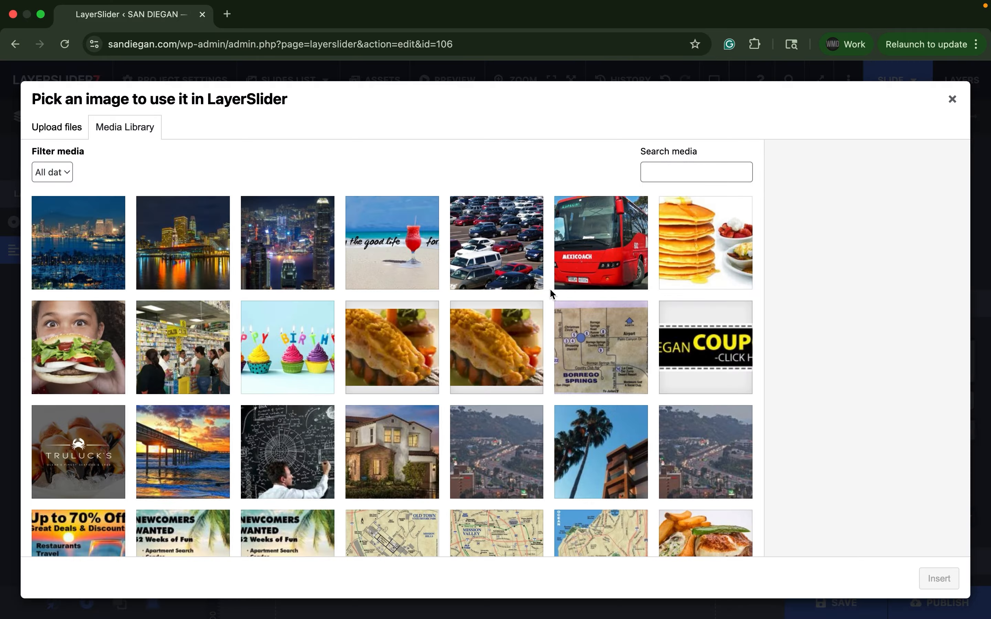
{"action": "left_click", "coordinate": [210, 230]}
{"action": "left_click", "coordinate": [937, 578]}
{"action": "scroll", "coordinate": [909, 456], "scroll_direction": "down", "scroll_amount": 4}
{"action": "left_click", "coordinate": [938, 520]}
{"action": "left_click", "coordinate": [176, 244]}
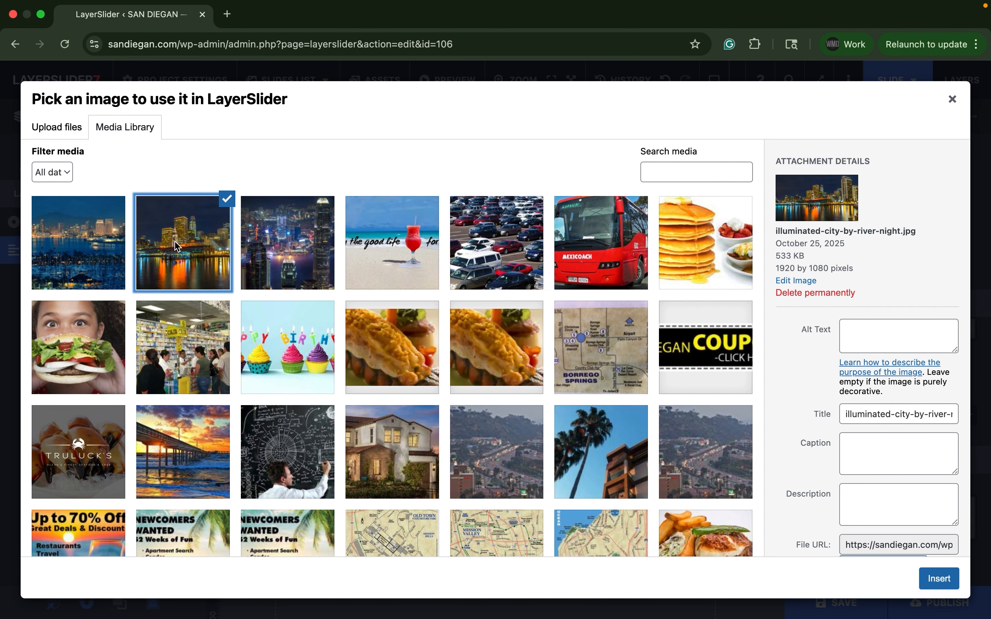
{"action": "left_click", "coordinate": [939, 579]}
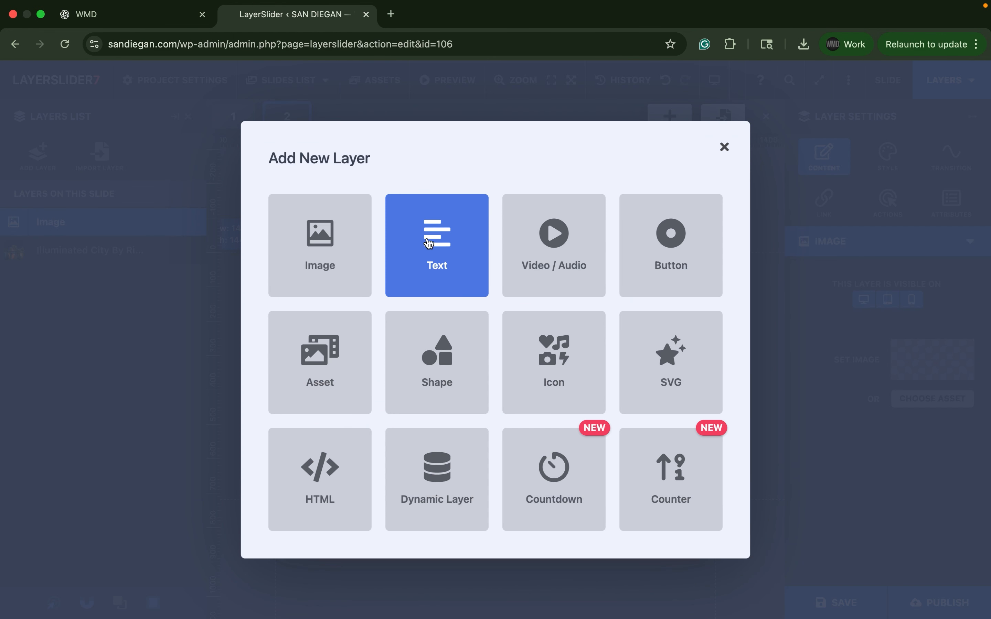
Add a text layer and a button layer with the solid dark pill-shaped preset to slide 2.
{"action": "left_click", "coordinate": [450, 248]}
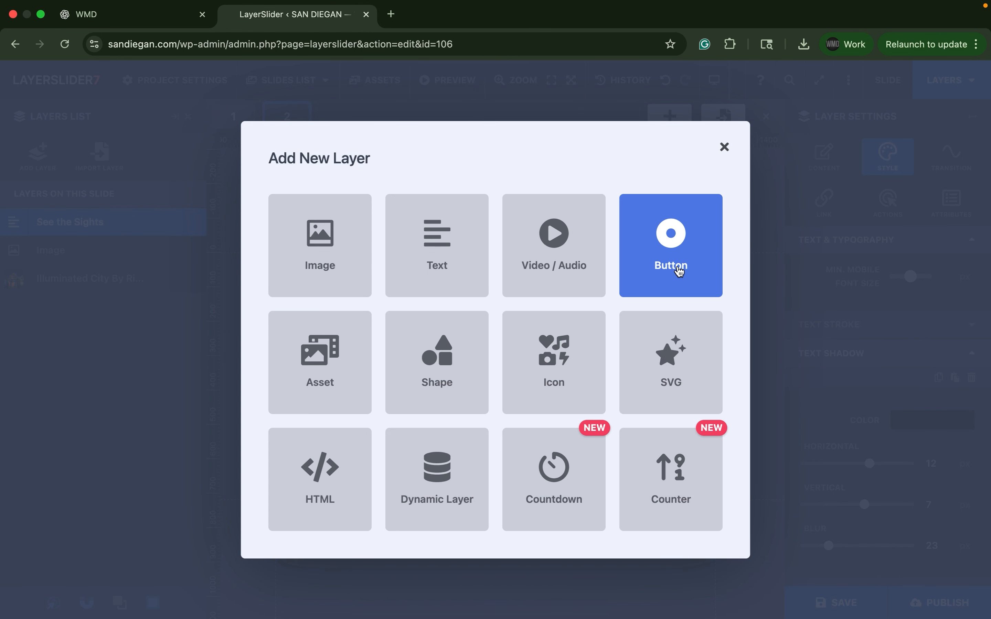
{"action": "left_click", "coordinate": [676, 268]}
{"action": "left_click", "coordinate": [449, 232]}
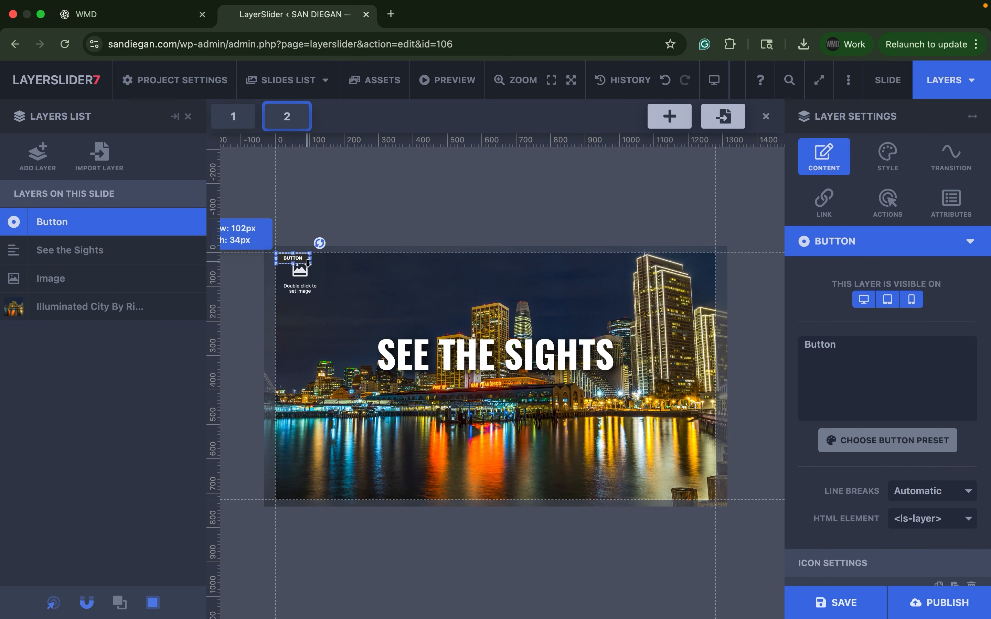
Centre the button below the "See the Sights" heading and label it "Book Your Stay".
{"action": "left_click_drag", "start_coordinate": [308, 262], "coordinate": [517, 404]}
{"action": "double_click", "coordinate": [849, 358]}
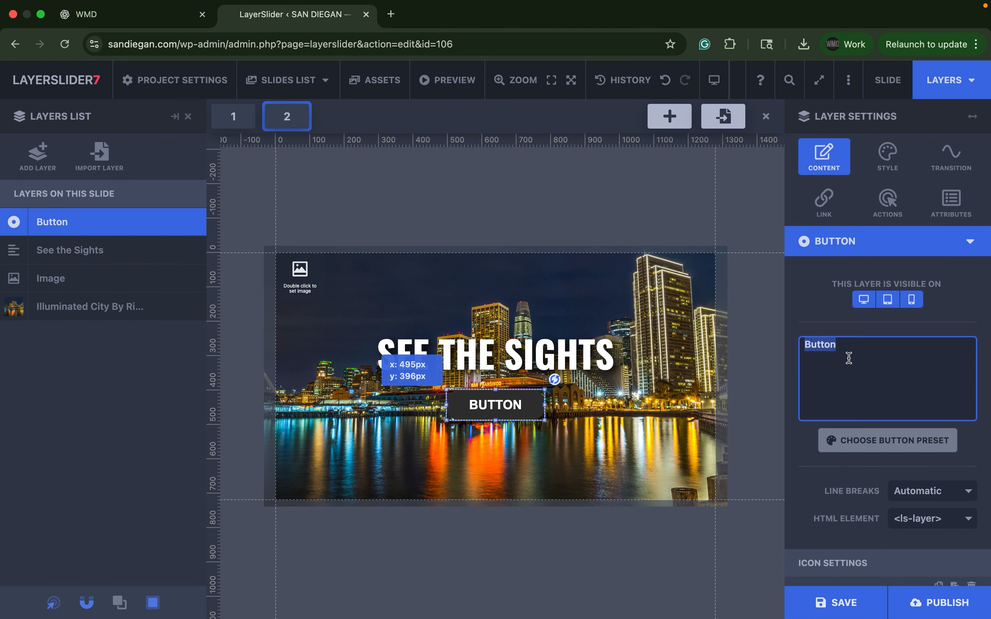
{"action": "type", "text": "Book You"}
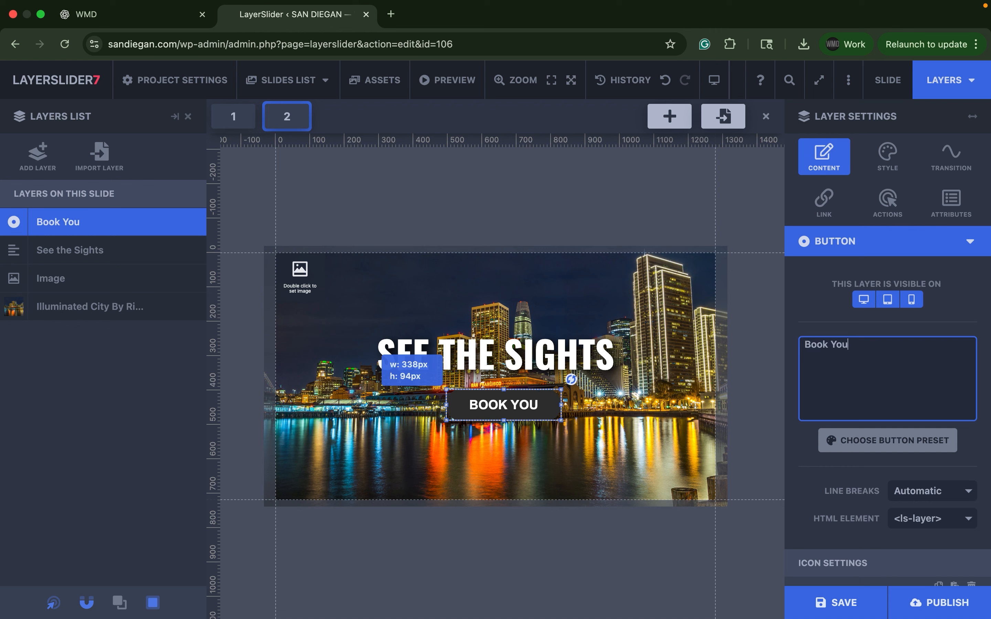
{"action": "type", "text": "r Stay"}
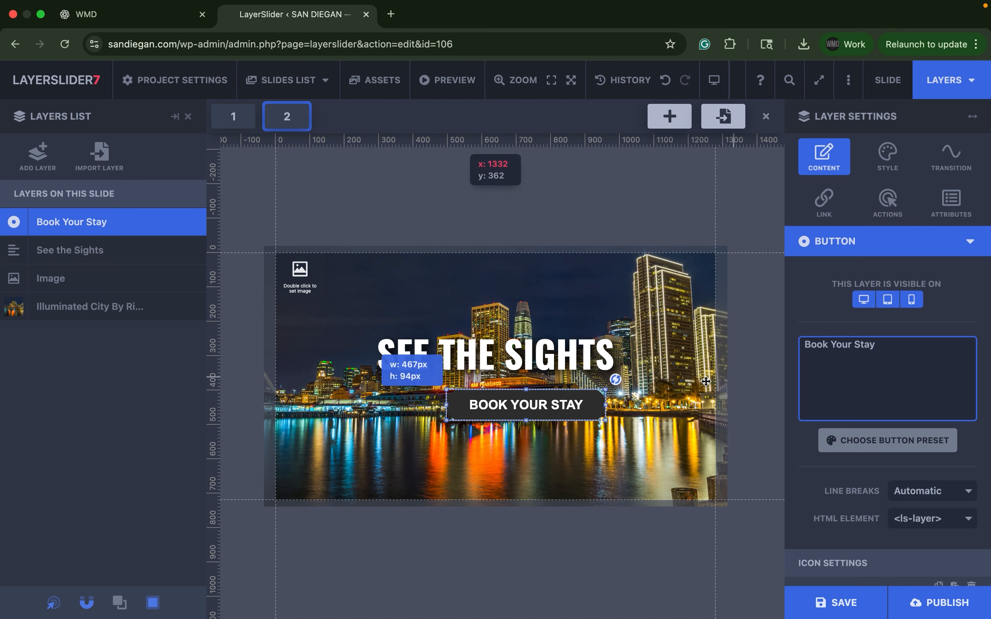
Set the button's link URL to "/restaurants".
{"action": "left_click", "coordinate": [825, 201]}
{"action": "left_click", "coordinate": [820, 292]}
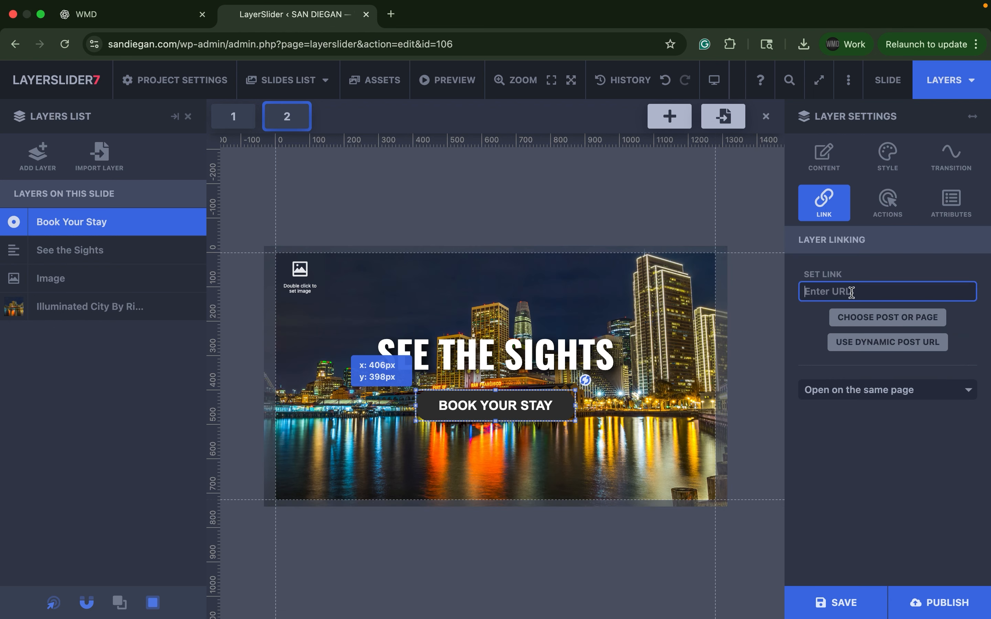
{"action": "type", "text": "/restaurants"}
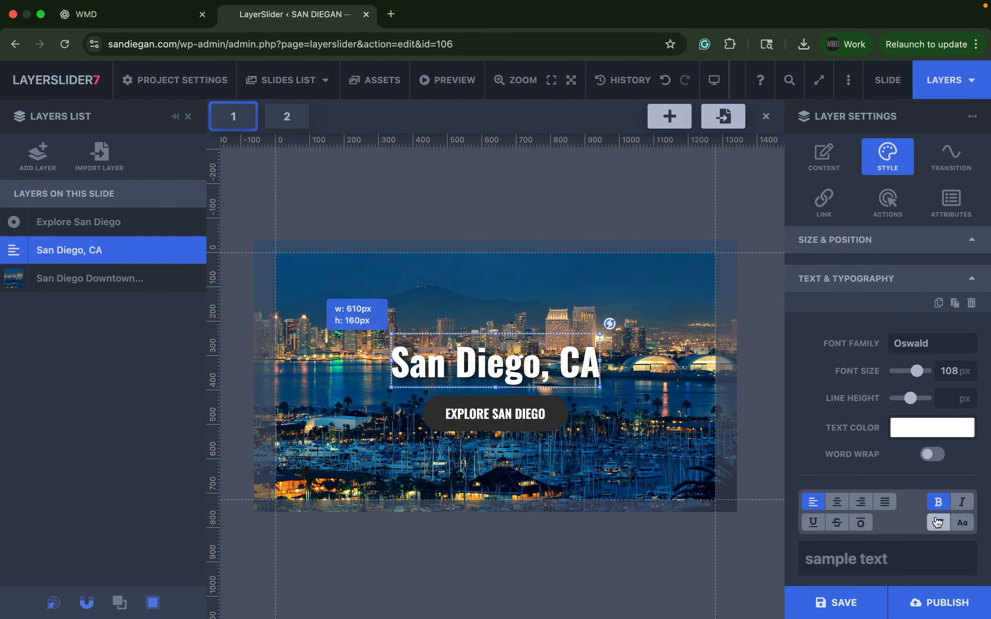
Switch the "San Diego, CA" heading to uppercase and save the project.
{"action": "left_click", "coordinate": [938, 523]}
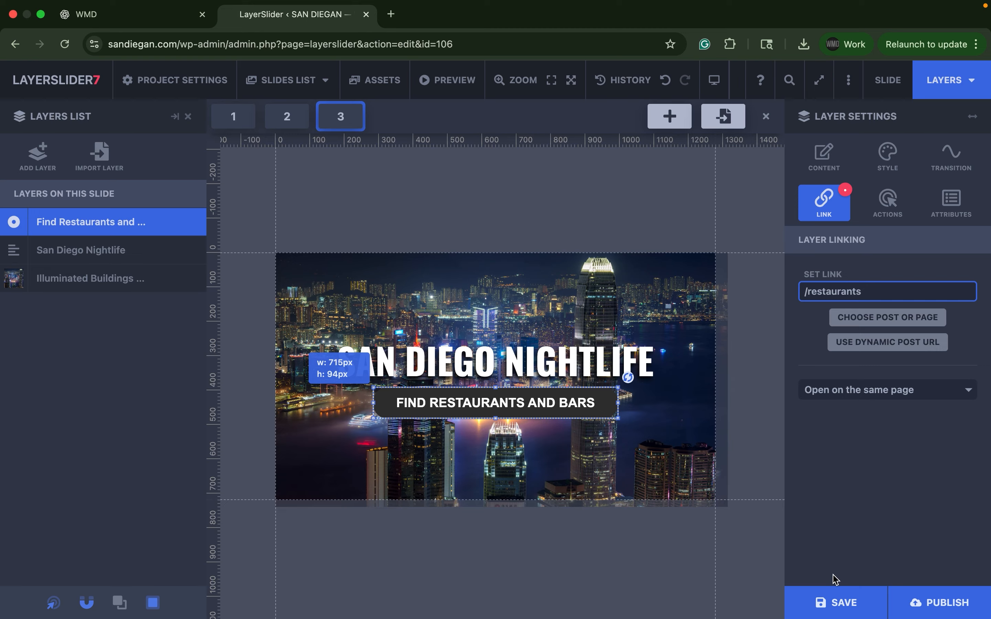
{"action": "left_click", "coordinate": [827, 604]}
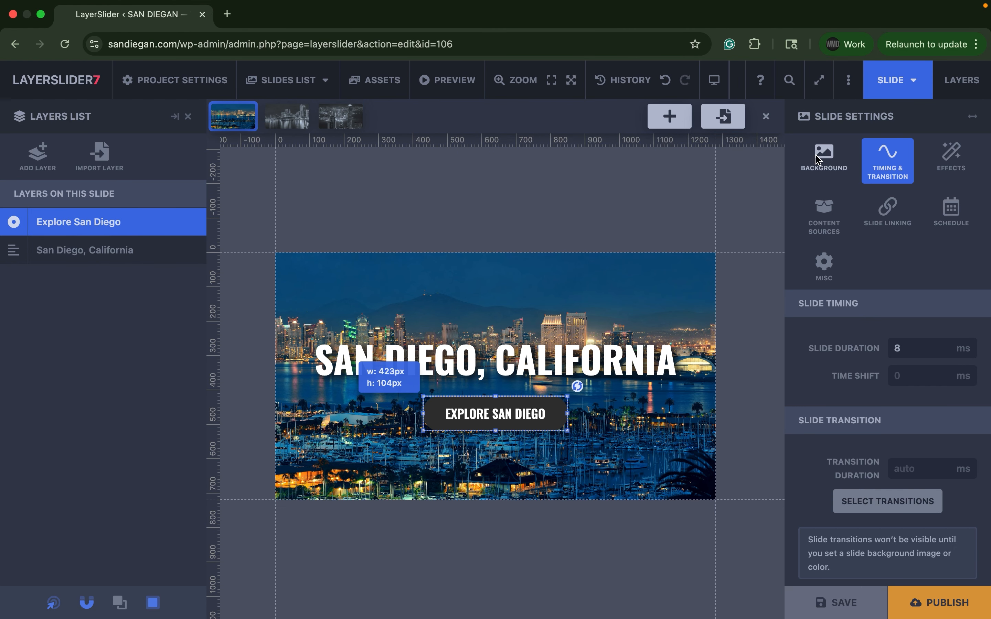
Set the slide duration of all three slides to 5000 ms.
{"action": "left_click", "coordinate": [831, 155]}
{"action": "left_click", "coordinate": [886, 161]}
{"action": "double_click", "coordinate": [896, 351]}
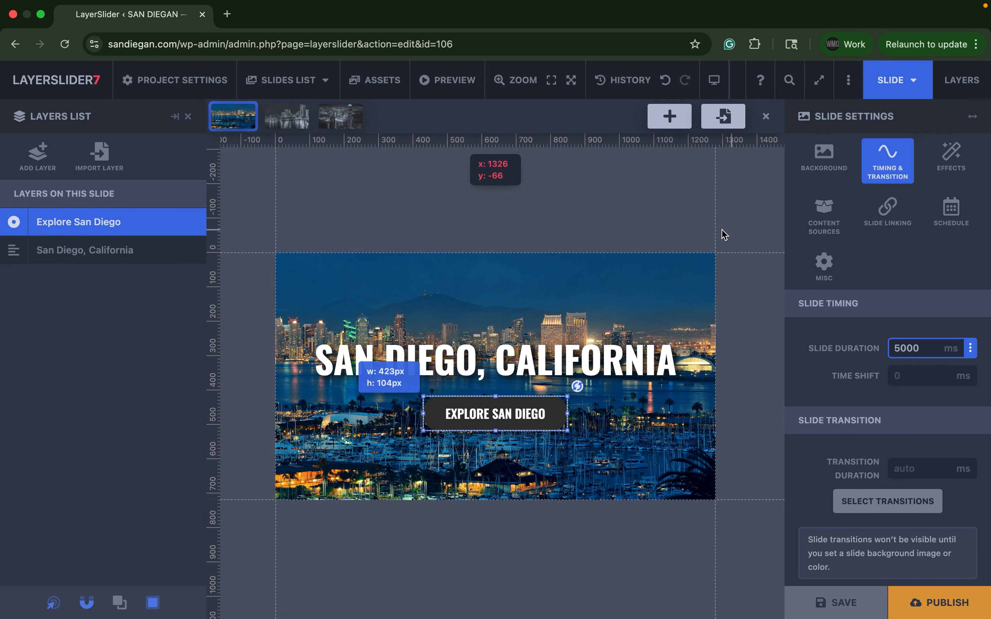
{"action": "left_click", "coordinate": [296, 111]}
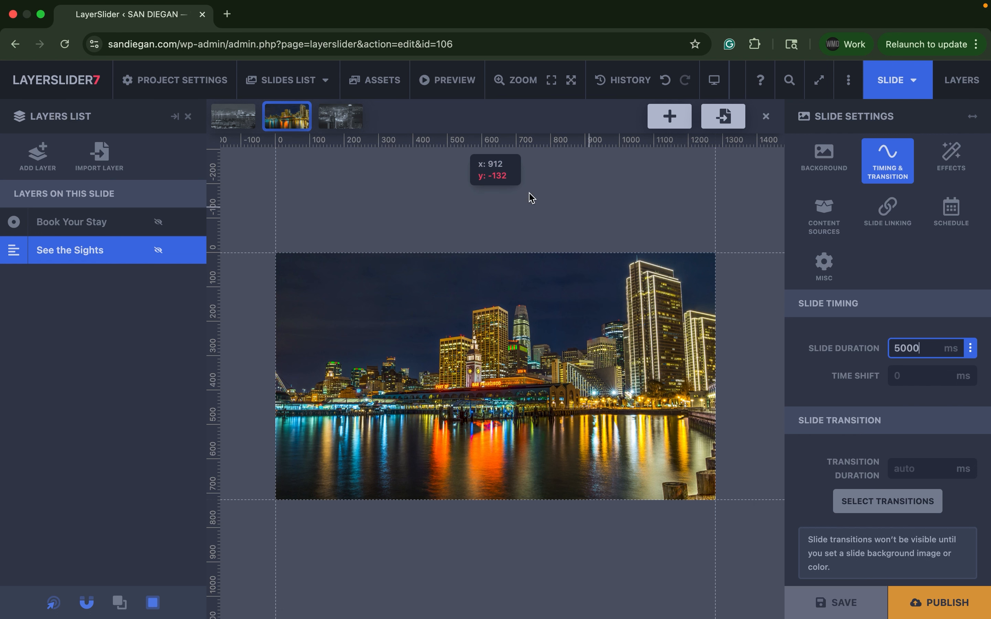
{"action": "left_click", "coordinate": [341, 115]}
{"action": "double_click", "coordinate": [908, 348]}
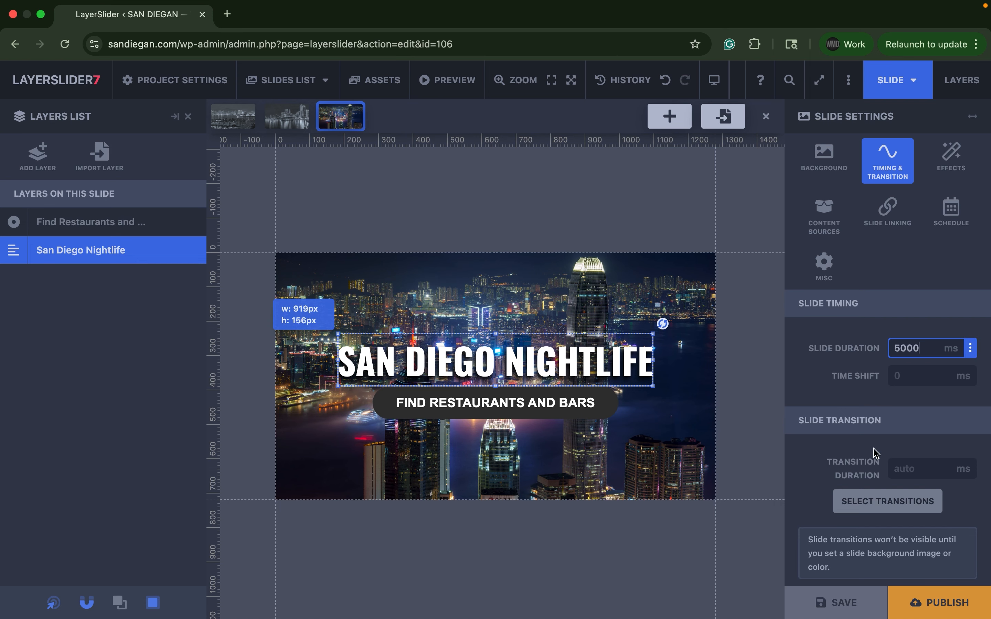
{"action": "key", "text": "Return"}
Preview the whole slider project, check how its slides play, and return to the editor.
{"action": "mouse_move", "coordinate": [473, 91]}
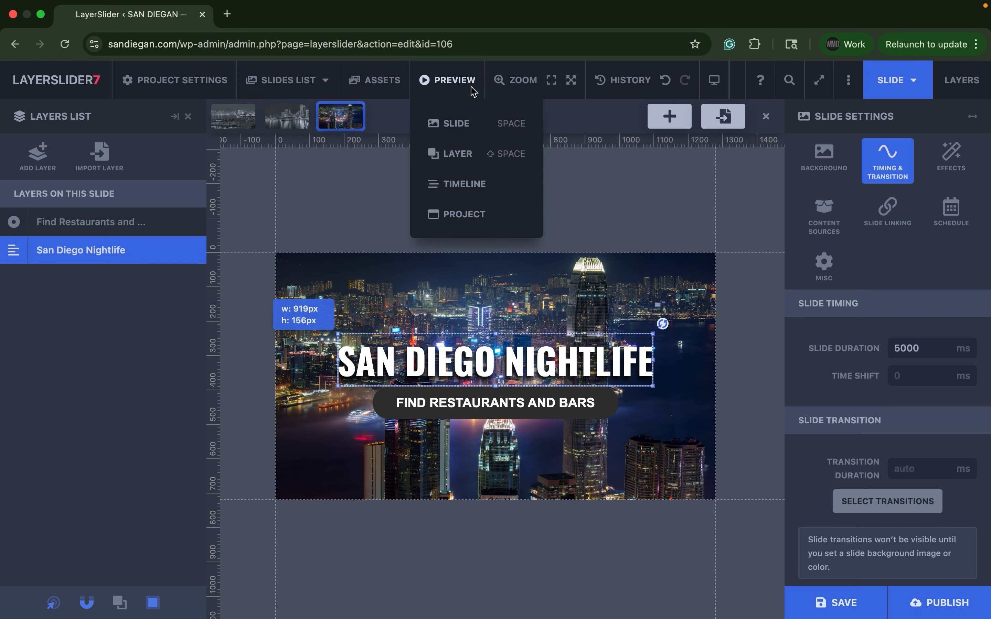
{"action": "left_click", "coordinate": [462, 213]}
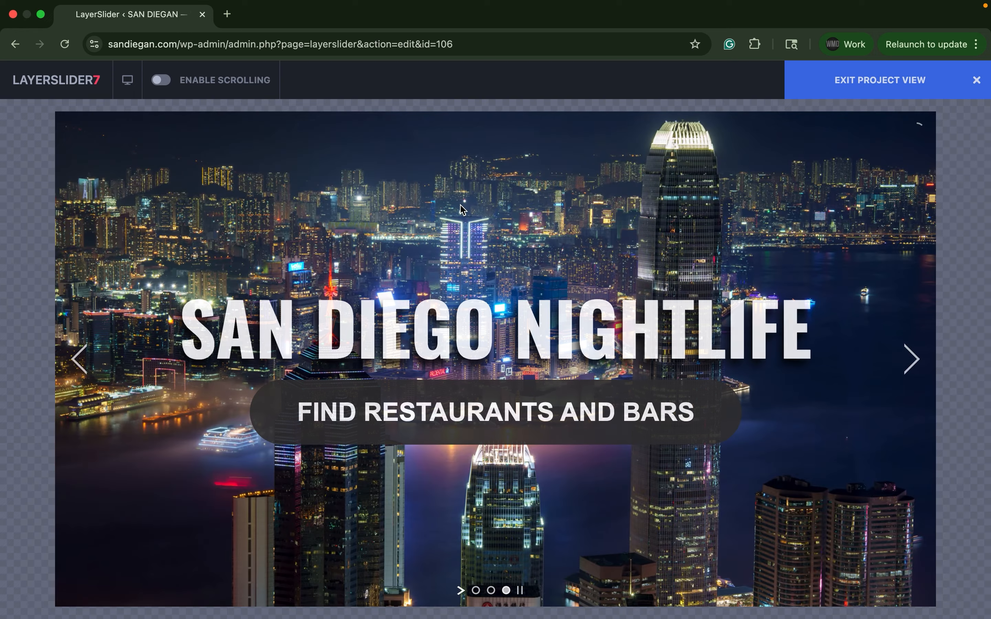
{"action": "left_click", "coordinate": [978, 81]}
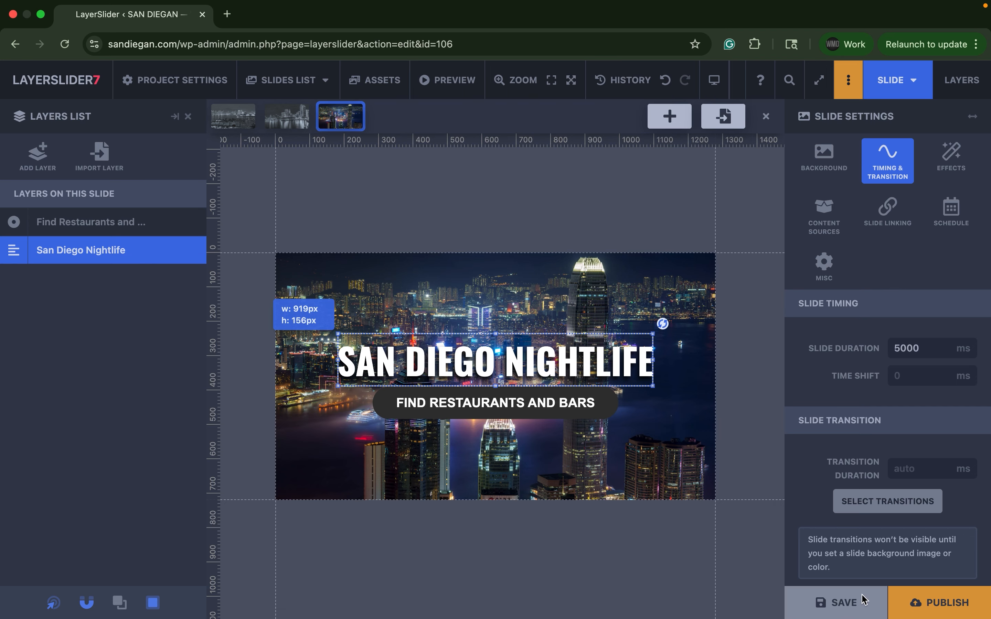
Publish the slider project.
{"action": "left_click", "coordinate": [934, 611]}
{"action": "left_click", "coordinate": [950, 530]}
Open the draft post "Layerslider test" for editing and place the shortcode [layerslider id="106"] on the first line of its body.
{"action": "mouse_move", "coordinate": [56, 82]}
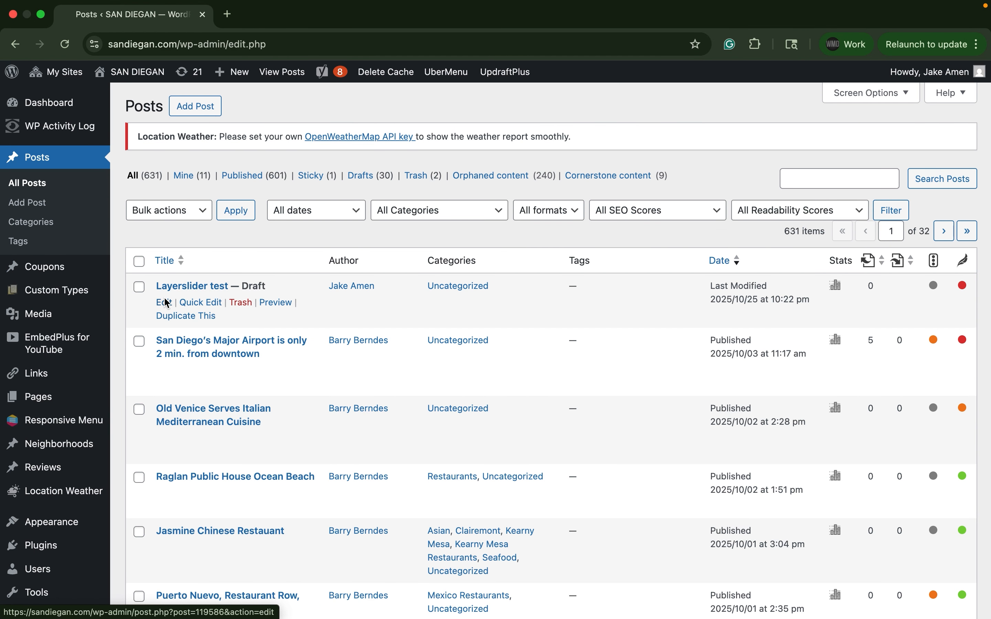
{"action": "left_click", "coordinate": [165, 302]}
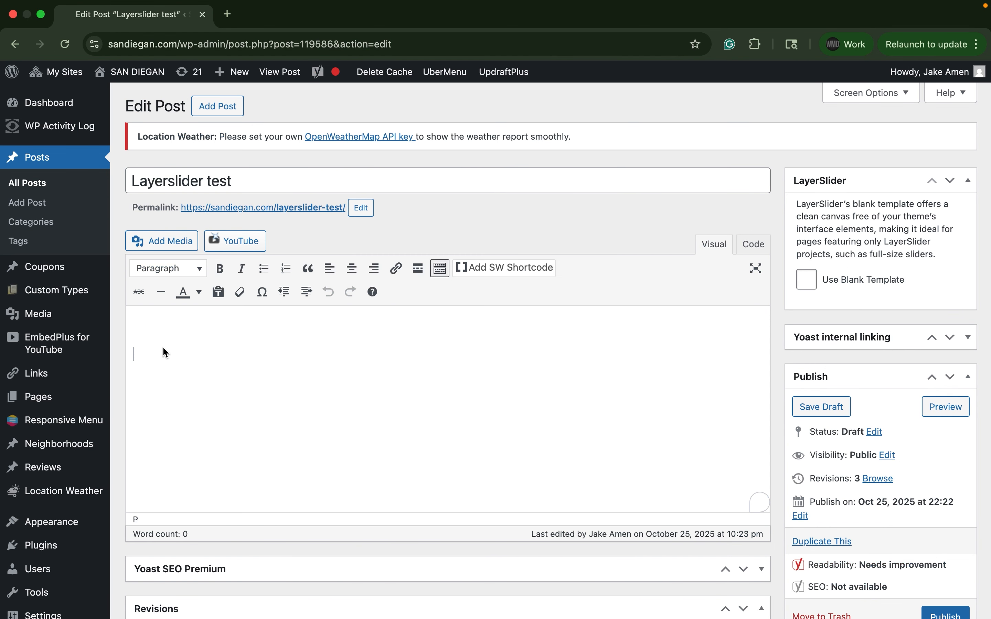
{"action": "key", "text": "super+v"}
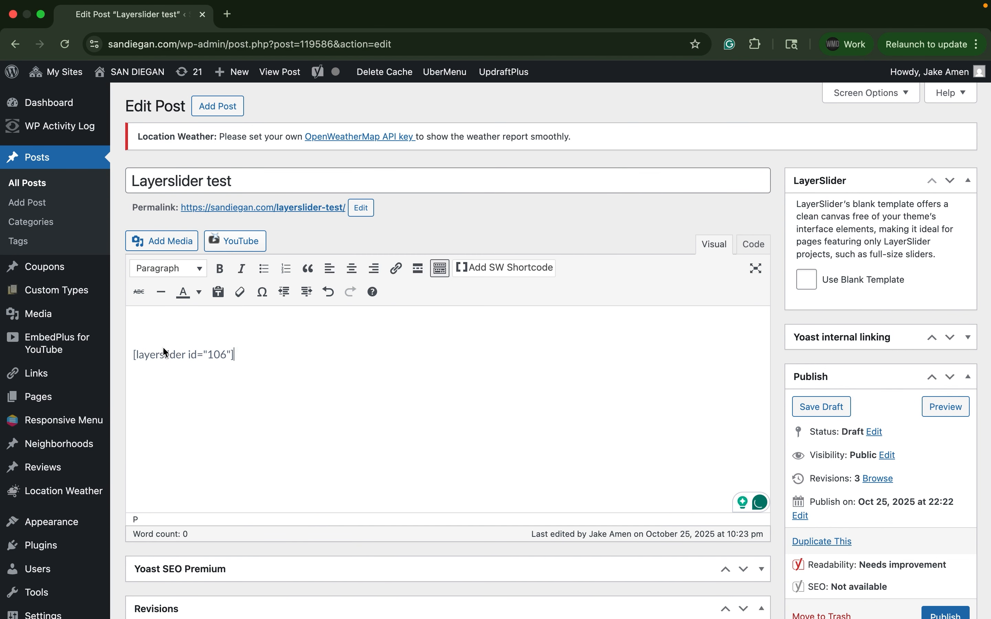
{"action": "left_click", "coordinate": [129, 355]}
{"action": "key", "text": "BackSpace"}
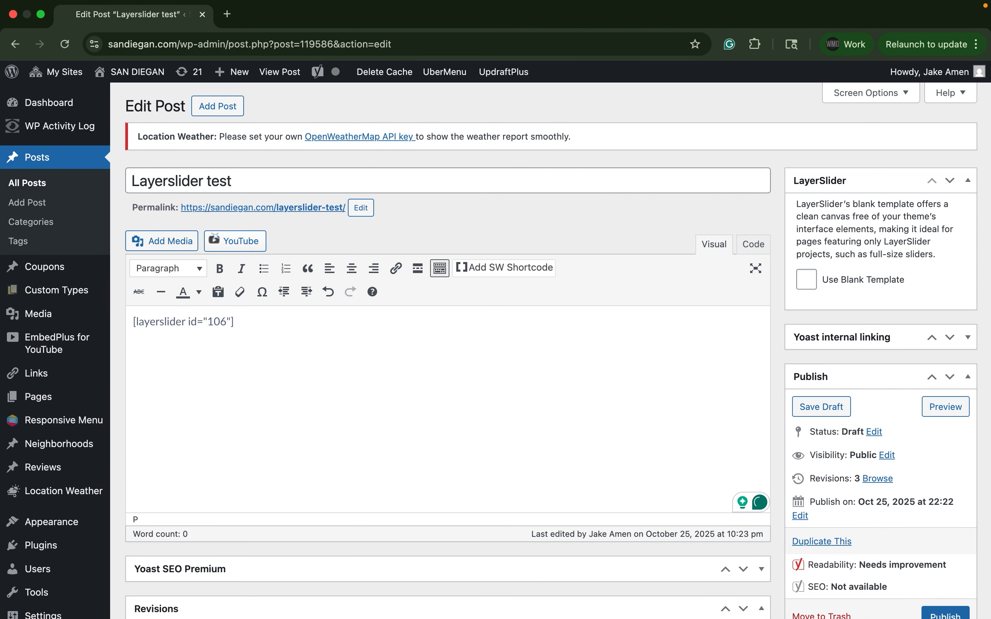
Save the "Layerslider test" post as a draft and preview it on the site.
{"action": "left_click", "coordinate": [831, 407]}
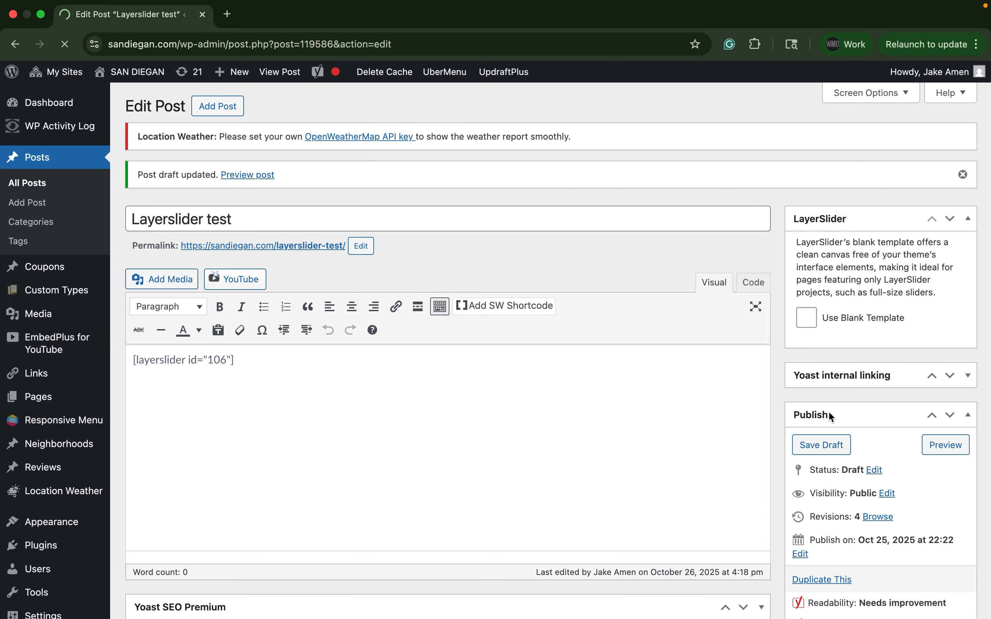
{"action": "left_click", "coordinate": [946, 382]}
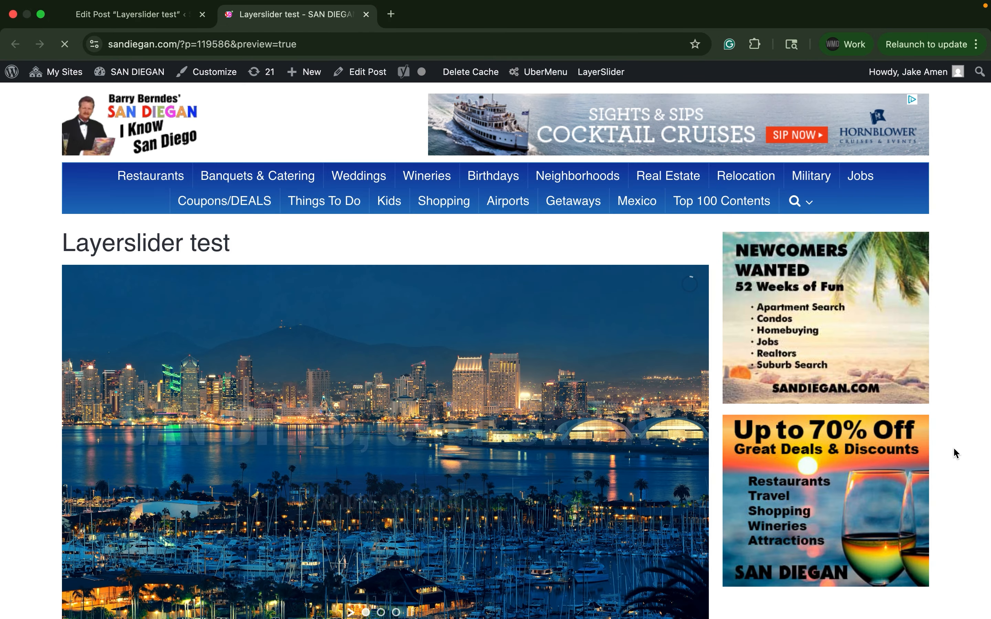